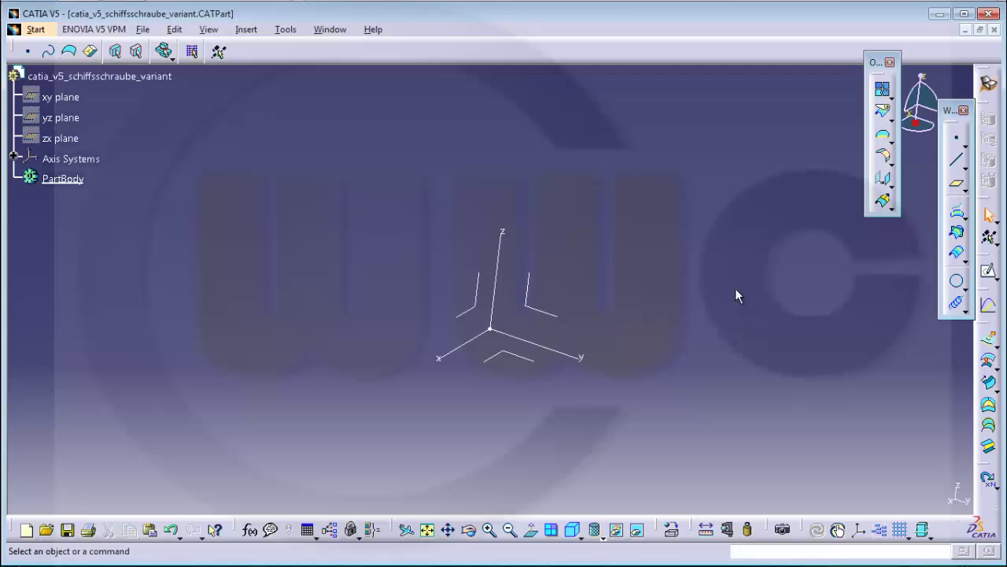
Step: Start a helix and create Point.1 as its starting point
{"action": "middle_click_drag", "start_coordinate": [578, 242], "coordinate": [540, 250]}
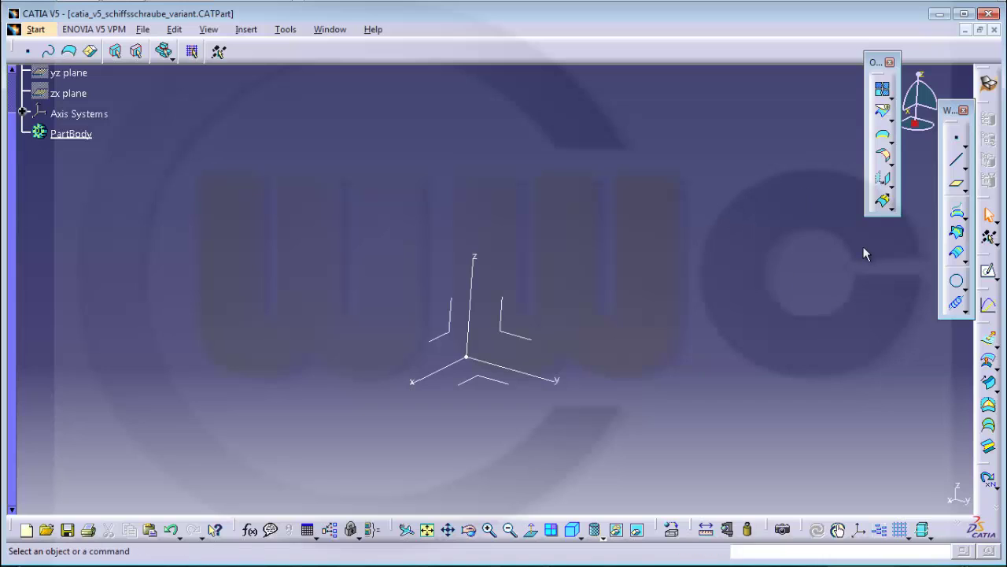
{"action": "left_click", "coordinate": [958, 306]}
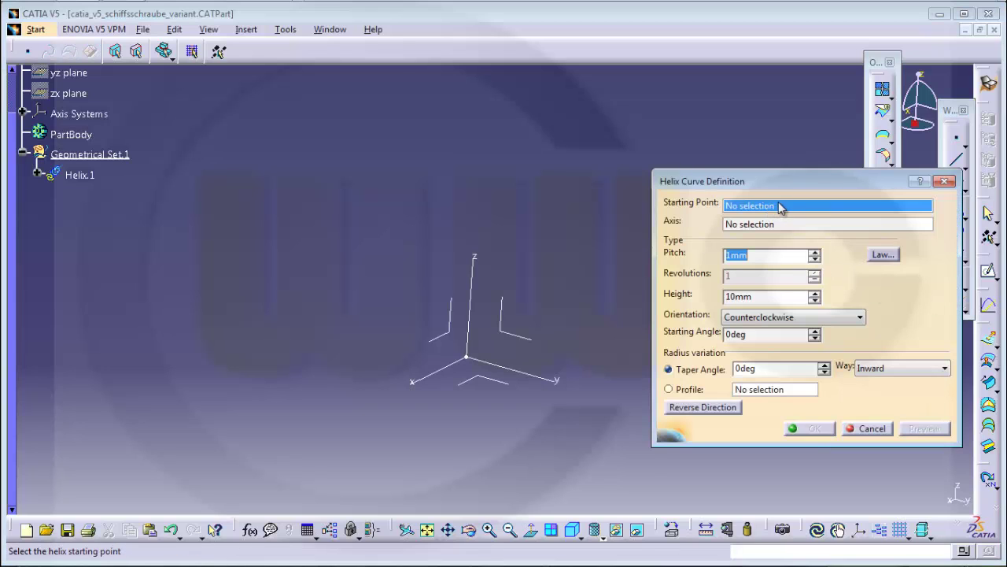
{"action": "right_click", "coordinate": [786, 208]}
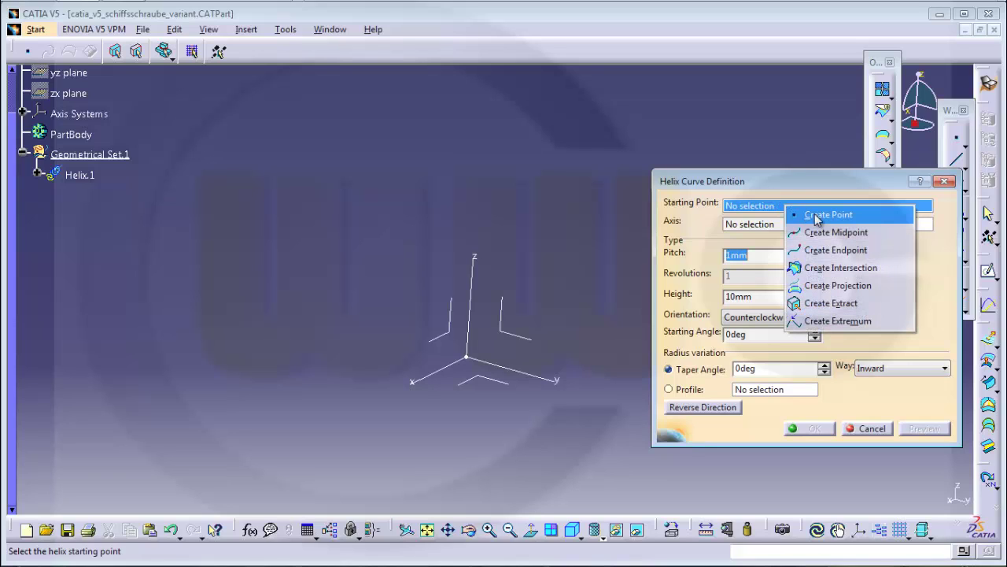
{"action": "left_click", "coordinate": [816, 218]}
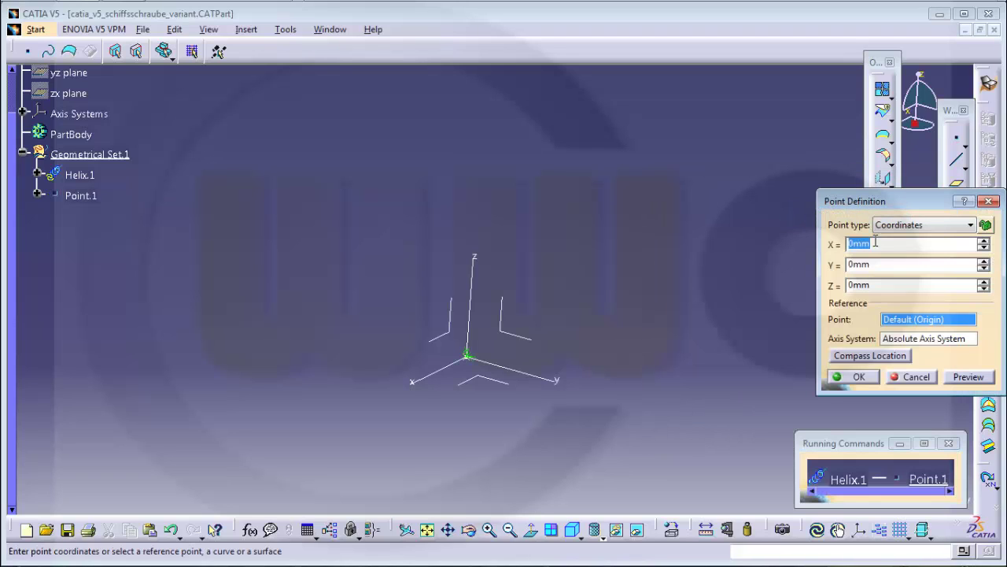
{"action": "left_click", "coordinate": [886, 265]}
{"action": "left_click", "coordinate": [862, 377]}
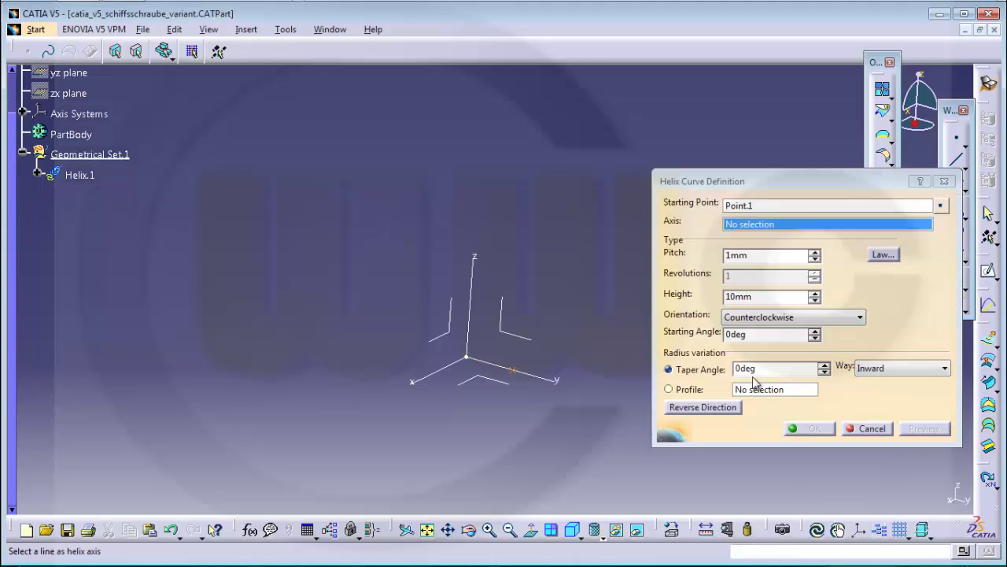
Step: Give the helix a 200 mm pitch, 50 mm height and the Z axis, creating Helix.1
{"action": "left_click", "coordinate": [764, 256]}
{"action": "type", "text": "200"}
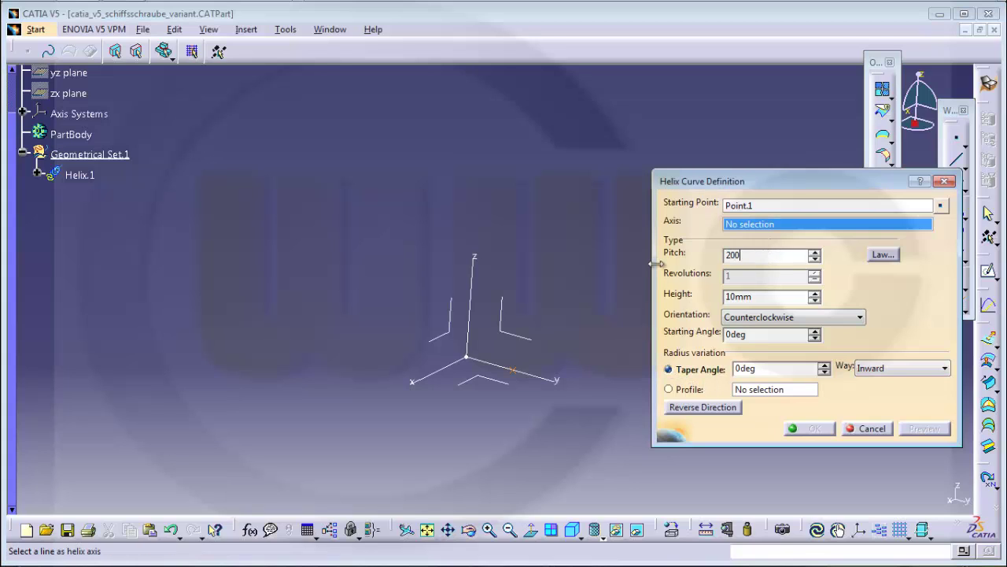
{"action": "left_click", "coordinate": [772, 296]}
{"action": "type", "text": "50"}
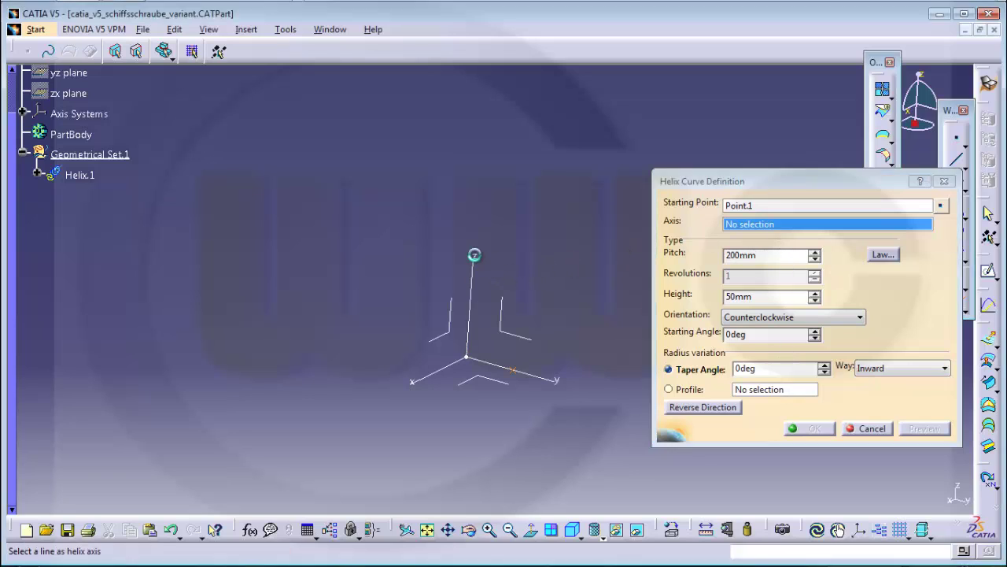
{"action": "left_click", "coordinate": [474, 254]}
{"action": "left_click", "coordinate": [813, 430]}
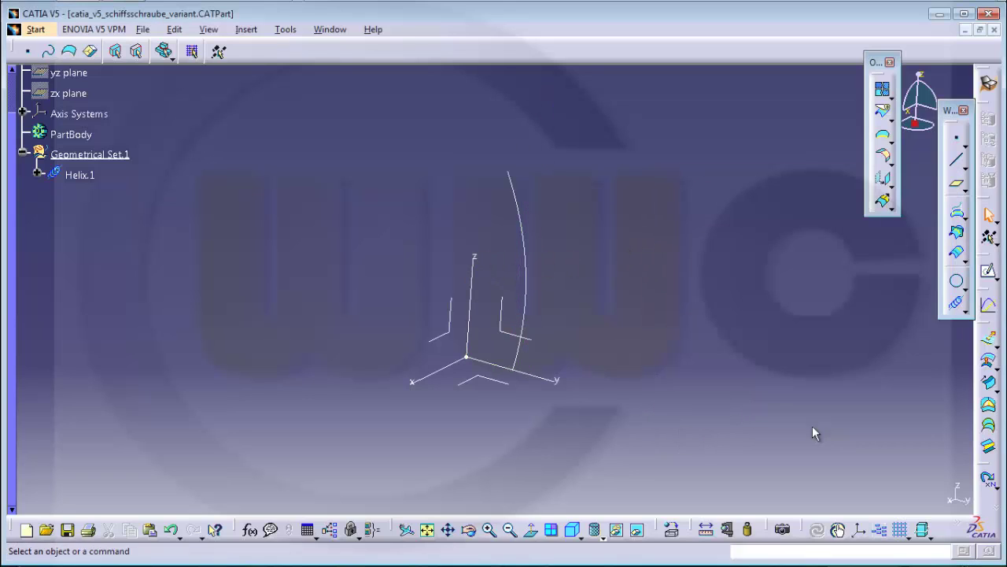
Step: Switch to the Part Design workbench, reorient the helix view, and begin a new sketch
{"action": "middle_click_drag", "start_coordinate": [638, 328], "coordinate": [553, 355]}
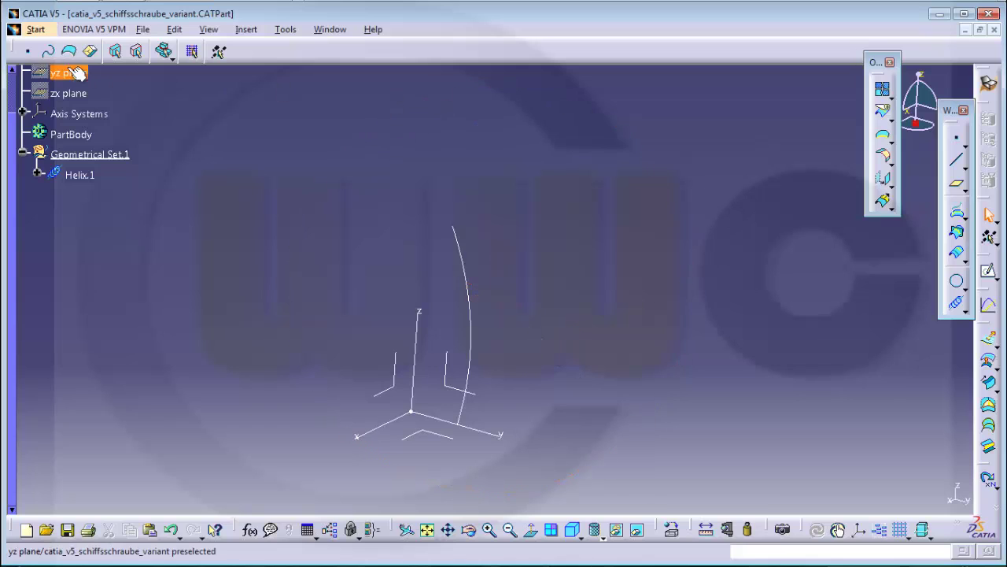
{"action": "left_click", "coordinate": [36, 30]}
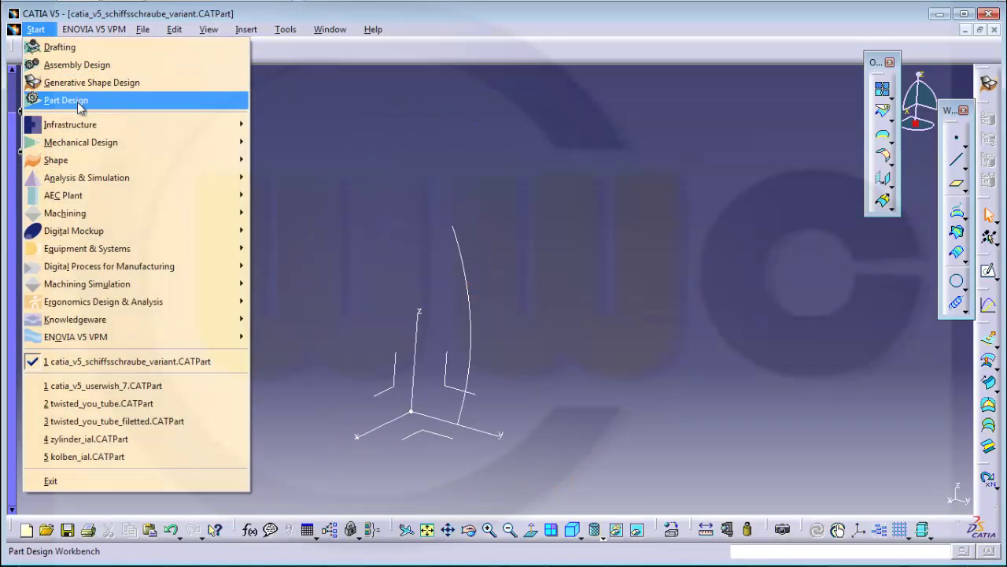
{"action": "left_click", "coordinate": [44, 99]}
{"action": "mouse_move", "coordinate": [496, 275]}
{"action": "middle_mouse_down"}
{"action": "mouse_move", "coordinate": [344, 234]}
{"action": "mouse_move", "coordinate": [598, 231]}
{"action": "middle_mouse_up"}
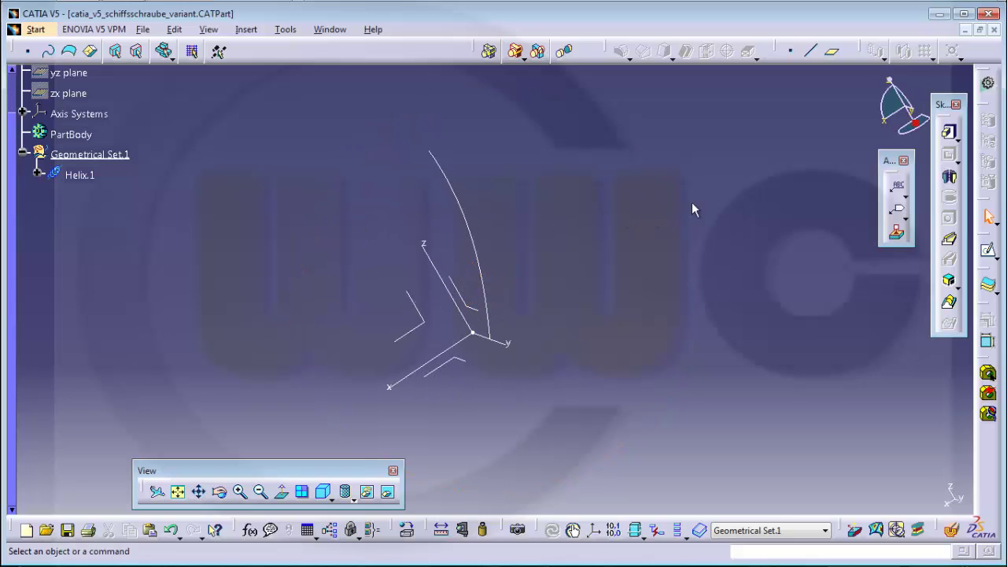
{"action": "left_click", "coordinate": [988, 250]}
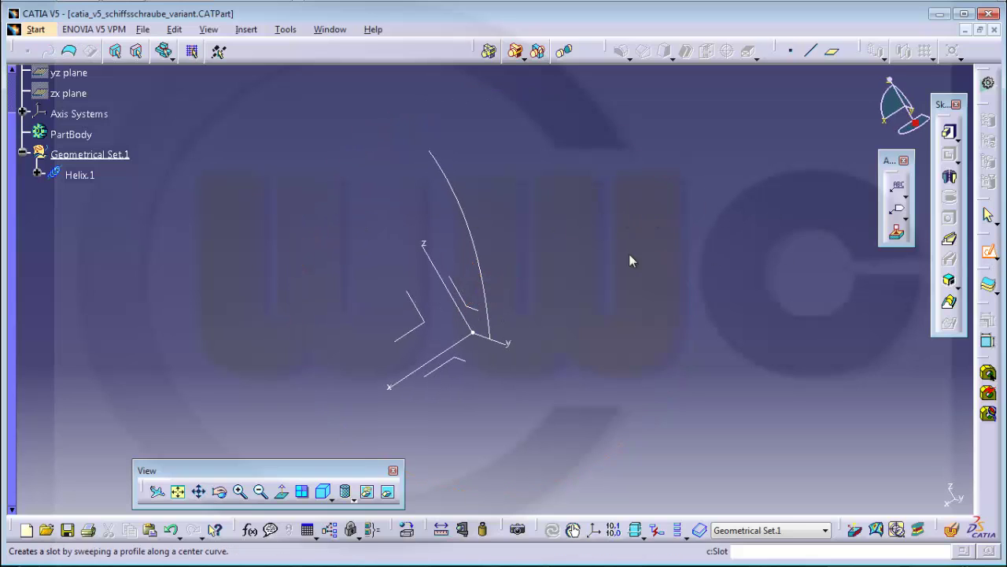
Step: Place Sketch.1 on the YZ plane and clear the selected sketch axes
{"action": "left_click", "coordinate": [480, 315]}
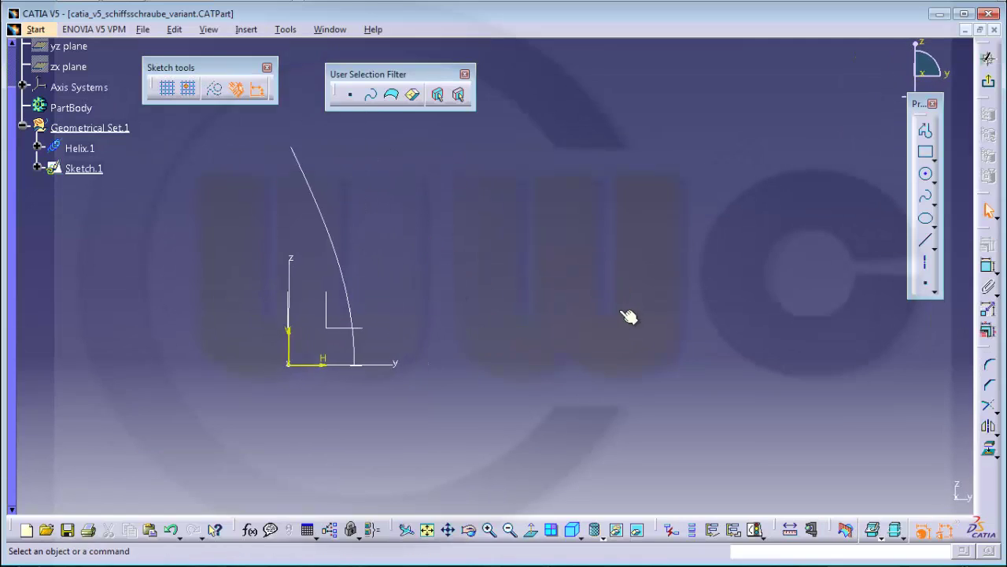
{"action": "middle_click_drag", "start_coordinate": [542, 325], "coordinate": [609, 309]}
{"action": "left_click_drag", "start_coordinate": [497, 252], "coordinate": [603, 337]}
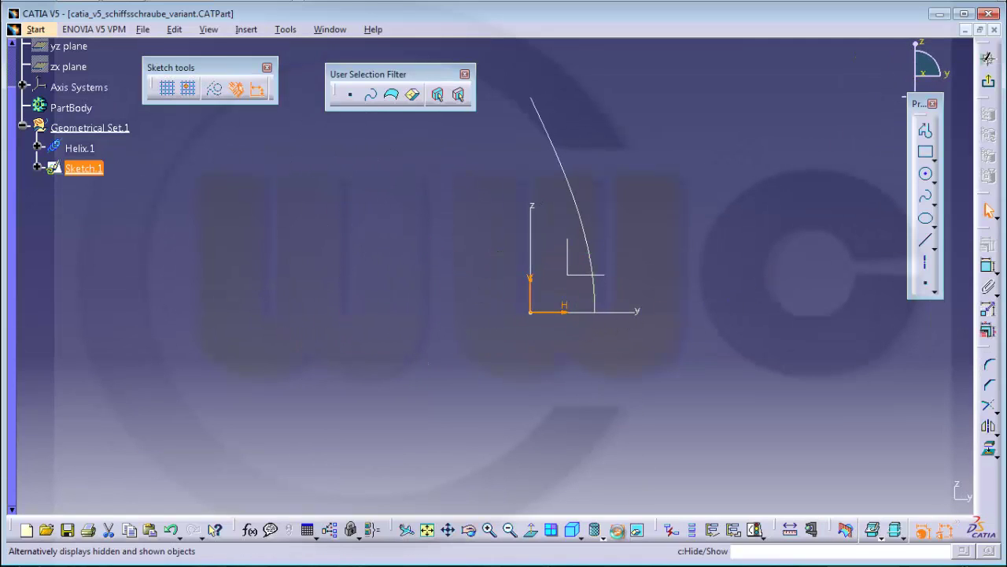
{"action": "key", "text": "Escape"}
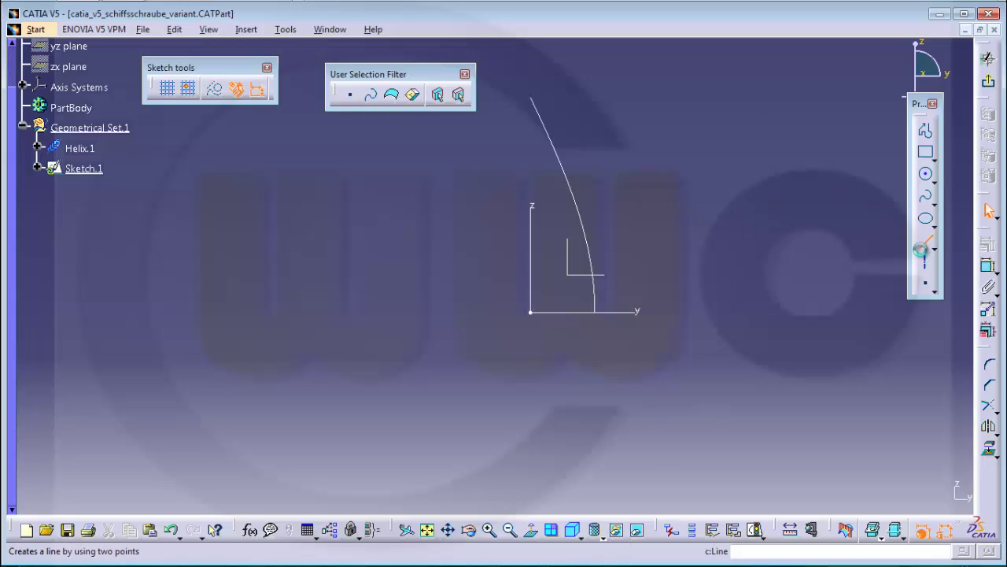
Step: Draw a straight line rising to the right beside the helix base
{"action": "left_click", "coordinate": [927, 249]}
{"action": "left_click", "coordinate": [662, 299]}
{"action": "left_click", "coordinate": [802, 251]}
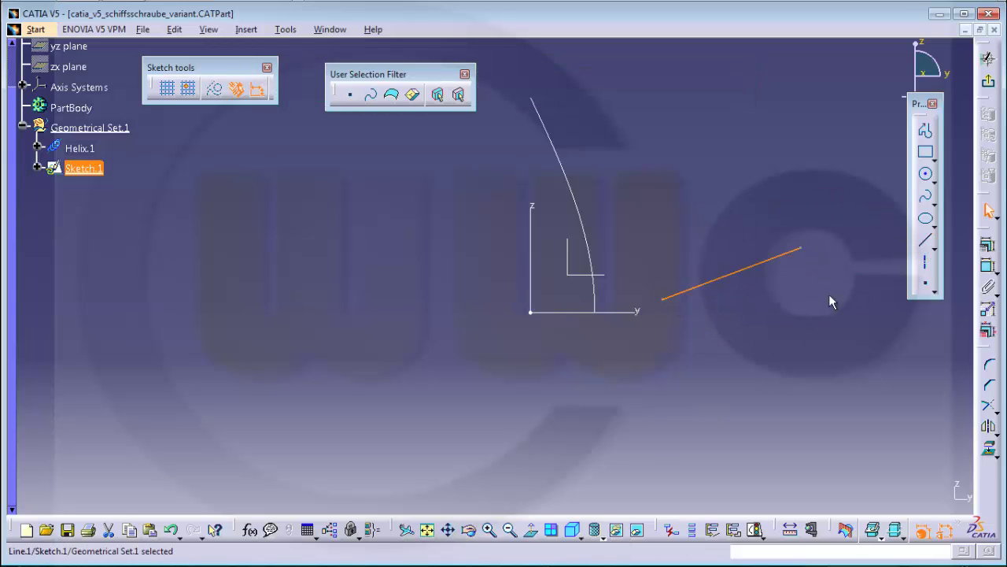
{"action": "left_click", "coordinate": [840, 319]}
{"action": "left_click", "coordinate": [989, 269]}
{"action": "left_click", "coordinate": [864, 332]}
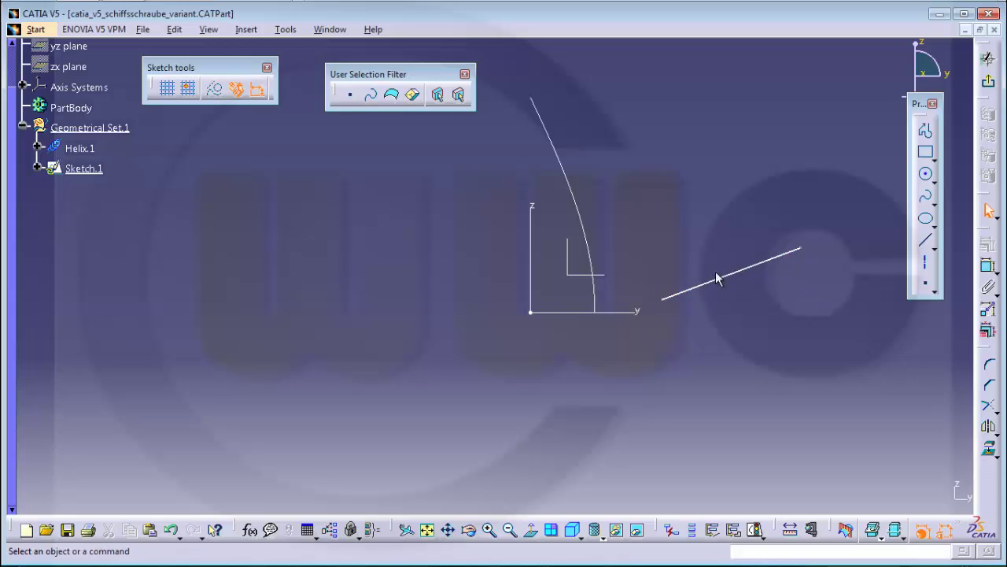
Step: Dimension the line's lower endpoint 15 from the Z axis
{"action": "left_click", "coordinate": [990, 271]}
{"action": "left_click", "coordinate": [663, 299]}
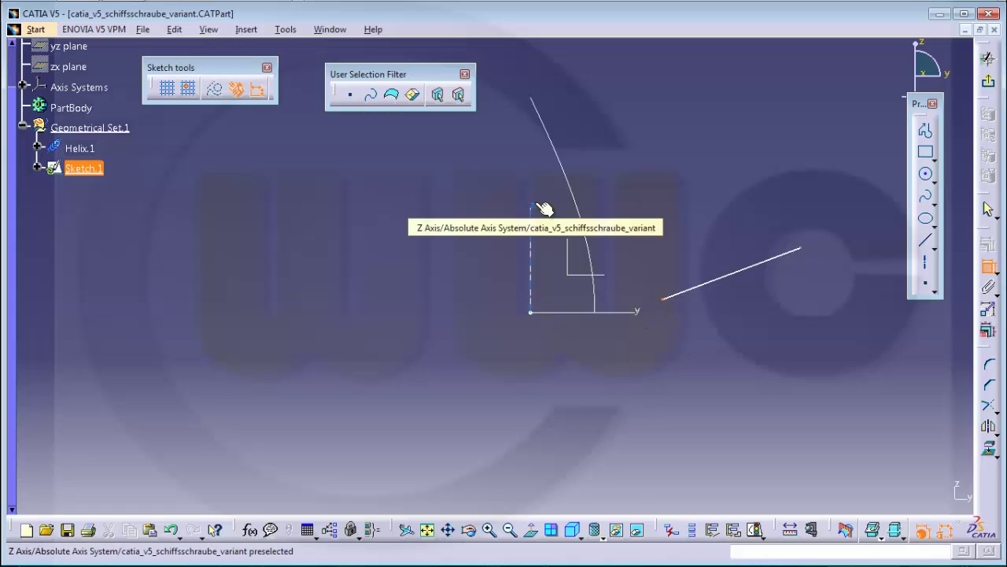
{"action": "left_click", "coordinate": [534, 210]}
{"action": "left_click", "coordinate": [606, 395]}
{"action": "double_click", "coordinate": [608, 394]}
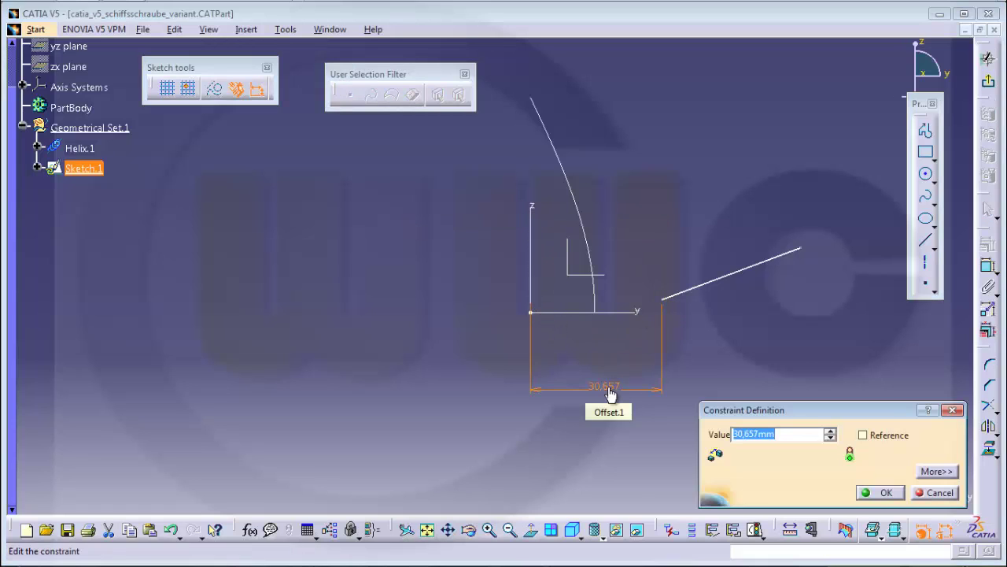
{"action": "key", "text": "Return"}
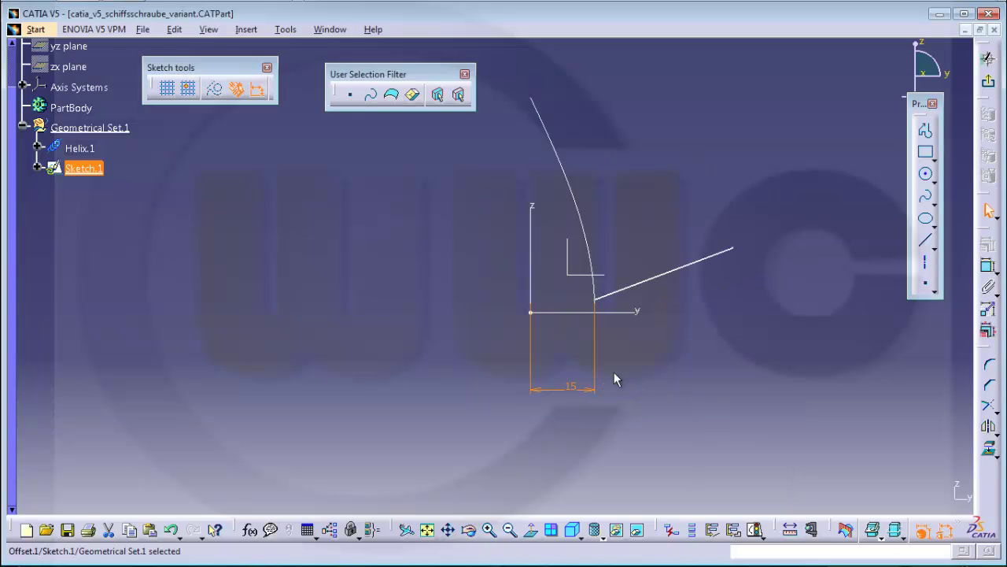
Step: Make the line coincident with the horizontal Y axis
{"action": "left_click", "coordinate": [644, 313], "text": "ctrl"}
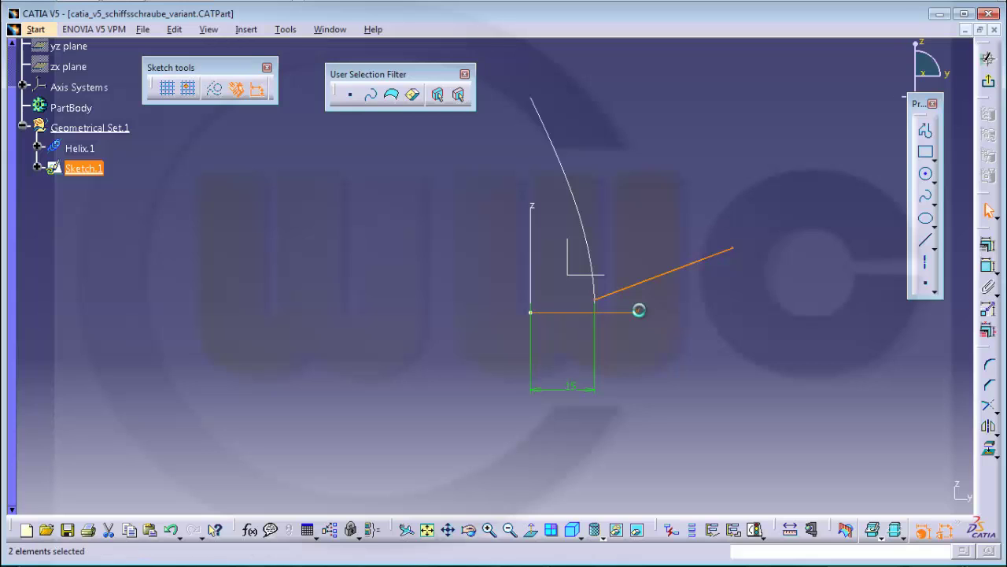
{"action": "left_click", "coordinate": [990, 269]}
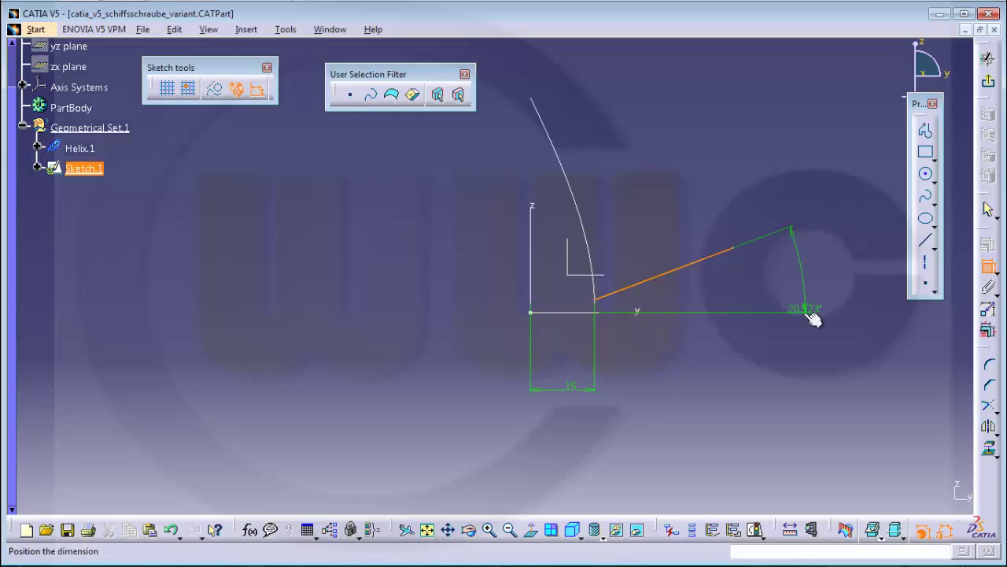
{"action": "right_click", "coordinate": [804, 313]}
{"action": "left_click", "coordinate": [861, 409]}
Step: Constrain the line's length to 100
{"action": "left_click", "coordinate": [988, 265]}
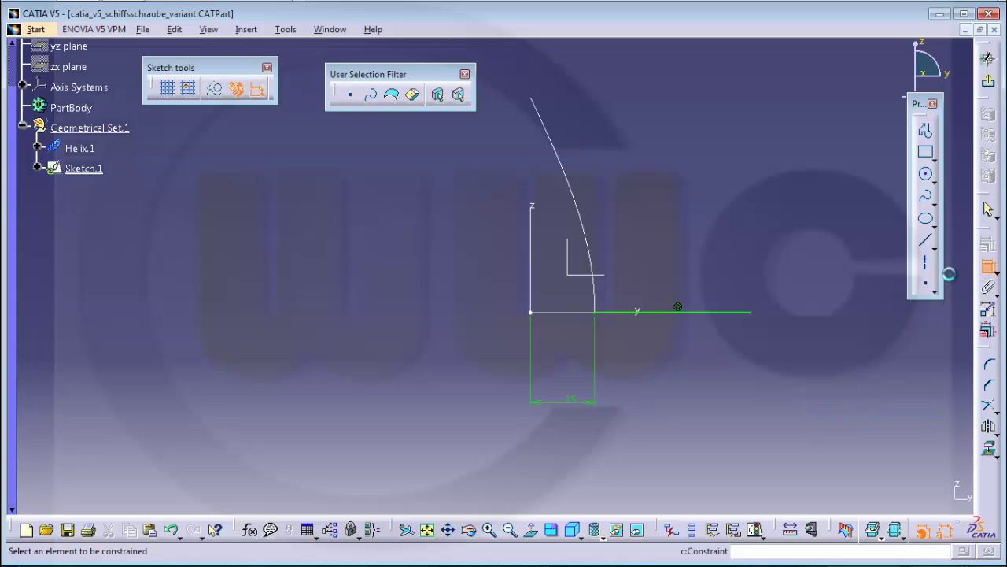
{"action": "left_click", "coordinate": [702, 313]}
{"action": "left_click", "coordinate": [686, 380]}
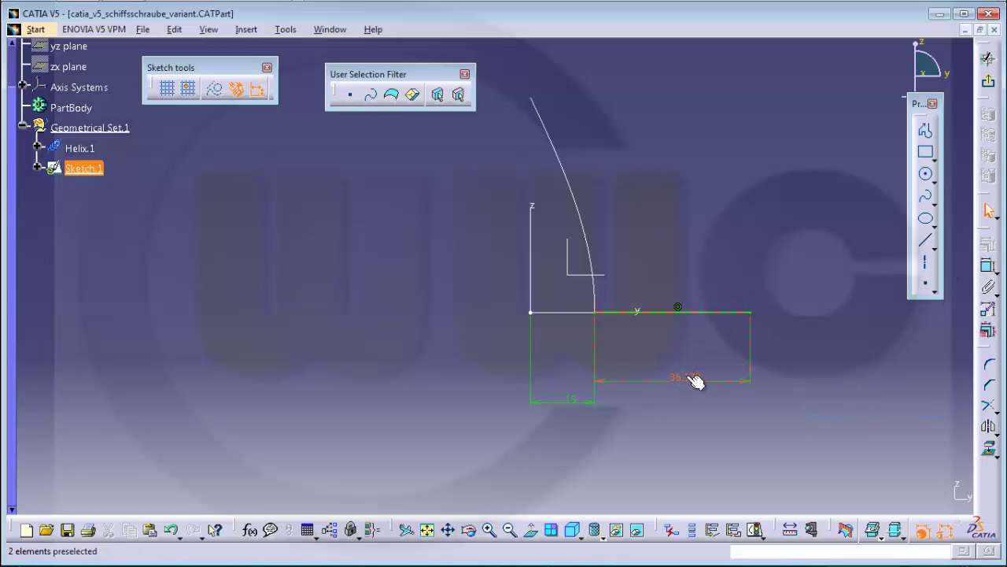
{"action": "double_click", "coordinate": [690, 379]}
{"action": "type", "text": "100"}
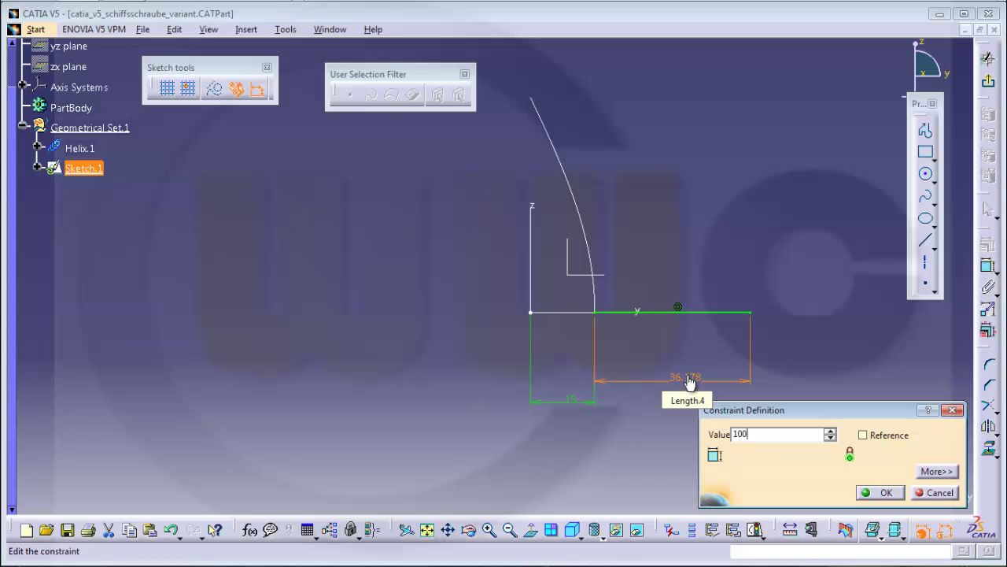
{"action": "key", "text": "Return"}
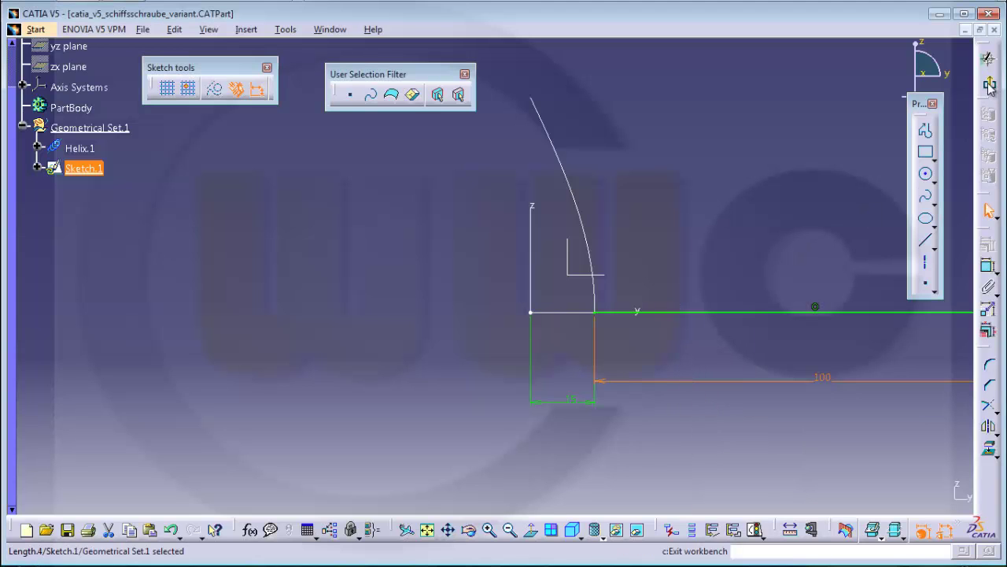
Step: Sweep Sketch.1 along Helix.1 as Rib.1 with a 2 mm neutral-fiber thick profile
{"action": "left_click", "coordinate": [990, 87]}
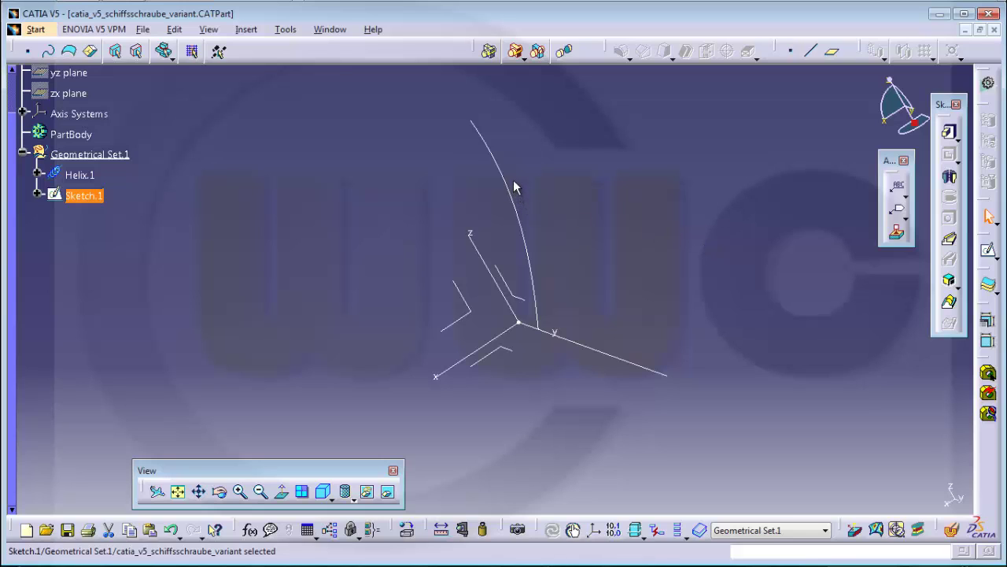
{"action": "left_click", "coordinate": [949, 240]}
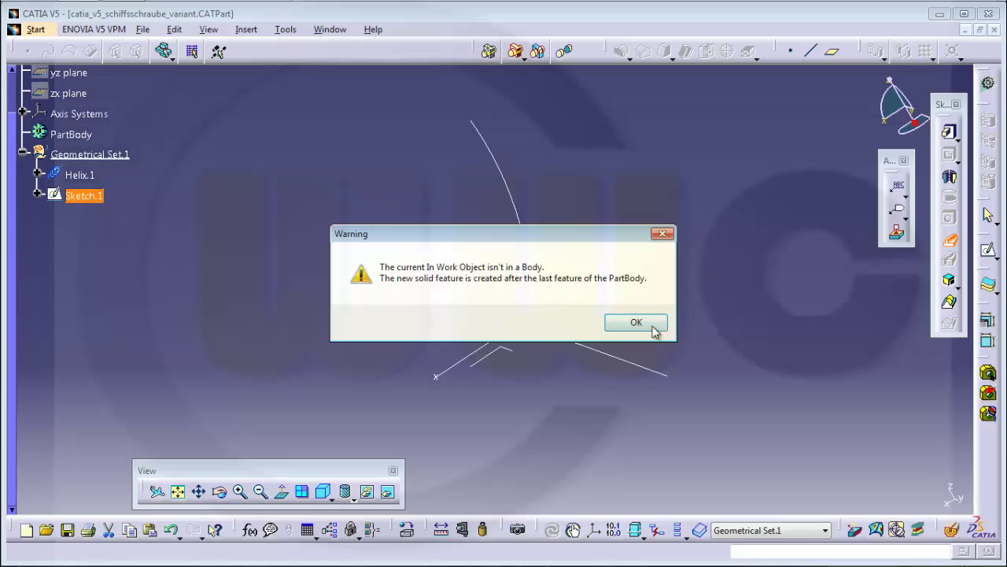
{"action": "left_click", "coordinate": [654, 331]}
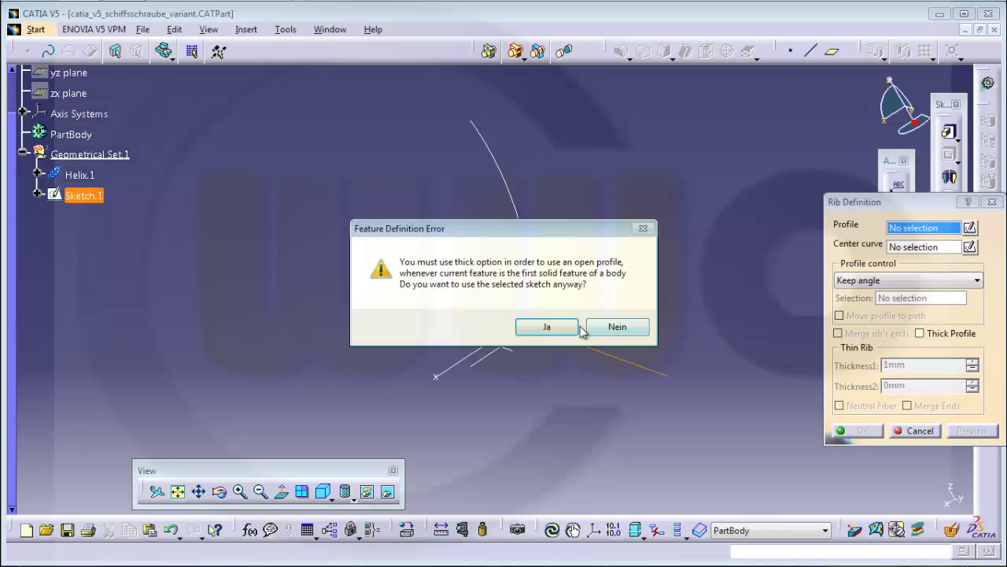
{"action": "left_click", "coordinate": [555, 332]}
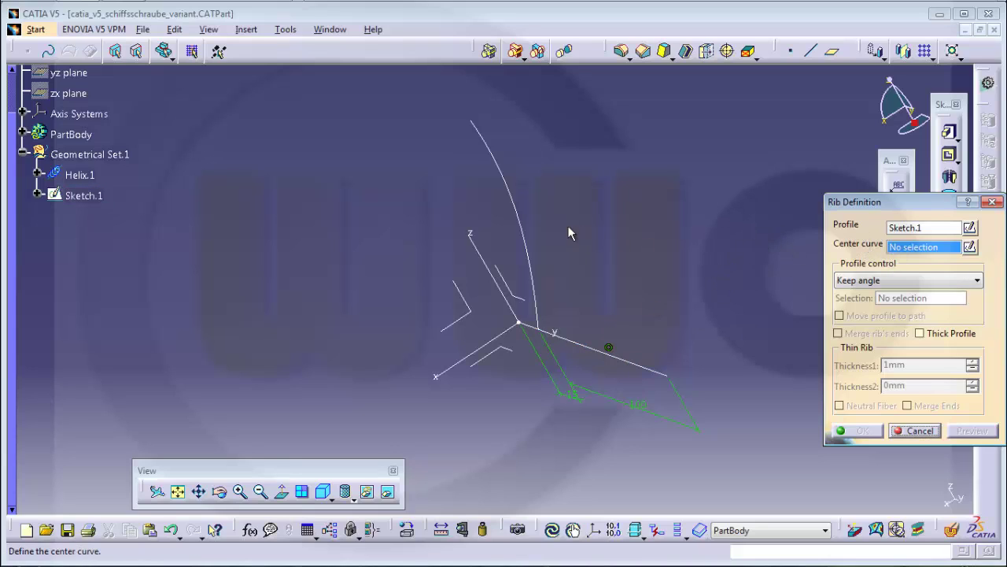
{"action": "left_click", "coordinate": [523, 214]}
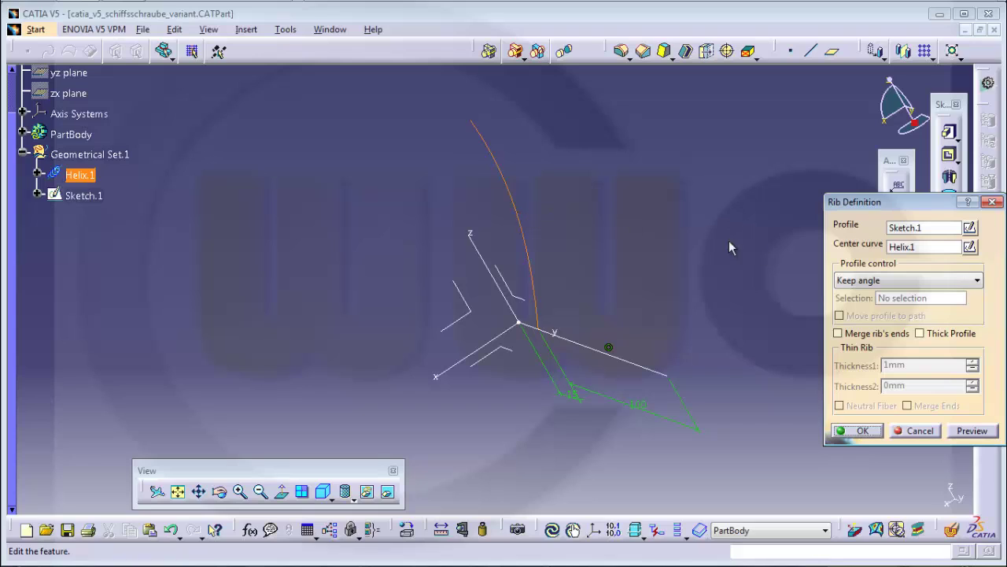
{"action": "left_click", "coordinate": [922, 334]}
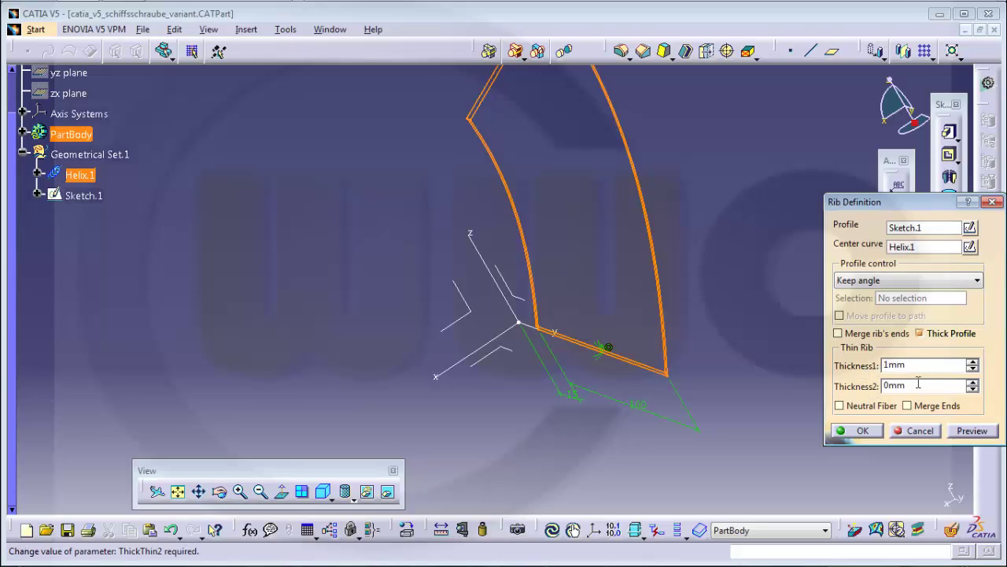
{"action": "left_click", "coordinate": [840, 406]}
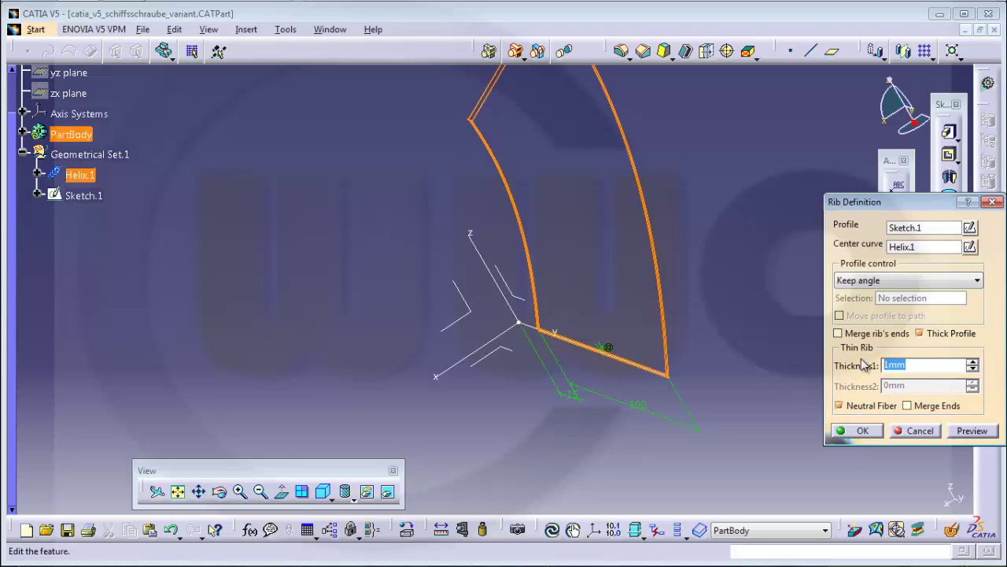
{"action": "type", "text": "2"}
{"action": "left_click", "coordinate": [861, 432]}
{"action": "mouse_move", "coordinate": [742, 399]}
{"action": "middle_mouse_down"}
{"action": "mouse_move", "coordinate": [571, 425]}
{"action": "mouse_move", "coordinate": [614, 239]}
{"action": "mouse_move", "coordinate": [746, 235]}
{"action": "mouse_move", "coordinate": [702, 364]}
{"action": "mouse_move", "coordinate": [643, 401]}
{"action": "mouse_move", "coordinate": [658, 318]}
{"action": "mouse_move", "coordinate": [673, 377]}
{"action": "mouse_move", "coordinate": [701, 362]}
{"action": "mouse_move", "coordinate": [640, 353]}
{"action": "mouse_move", "coordinate": [600, 372]}
{"action": "mouse_move", "coordinate": [611, 353]}
{"action": "mouse_move", "coordinate": [670, 348]}
{"action": "mouse_move", "coordinate": [663, 355]}
{"action": "middle_mouse_up"}
{"action": "mouse_move", "coordinate": [499, 305]}
{"action": "middle_mouse_down"}
{"action": "mouse_move", "coordinate": [707, 348]}
{"action": "mouse_move", "coordinate": [669, 365]}
{"action": "mouse_move", "coordinate": [636, 292]}
{"action": "mouse_move", "coordinate": [596, 275]}
{"action": "mouse_move", "coordinate": [575, 246]}
{"action": "mouse_move", "coordinate": [567, 263]}
{"action": "mouse_move", "coordinate": [693, 163]}
{"action": "middle_mouse_up"}
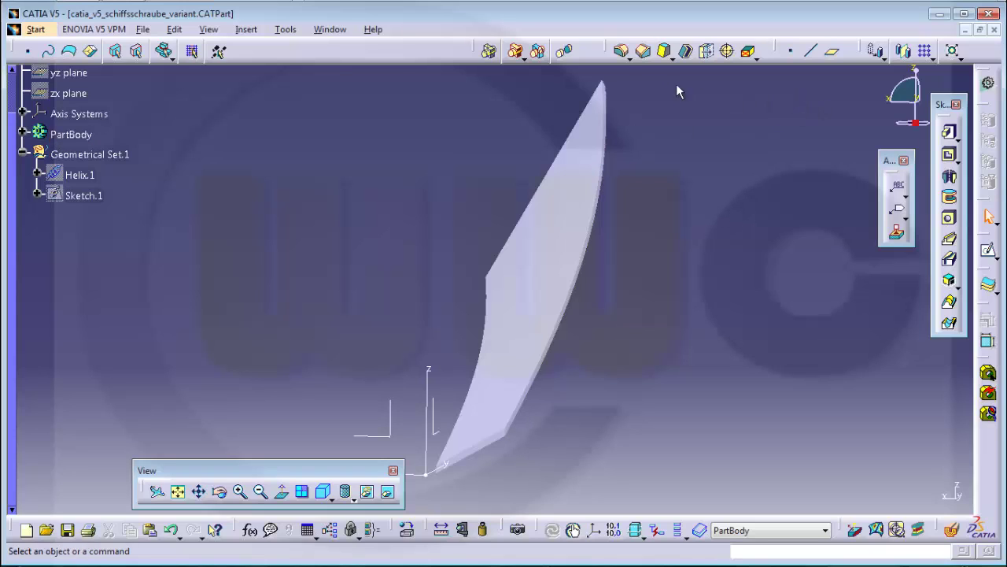
Step: Round two blade edges with a 20 mm edge fillet
{"action": "left_click", "coordinate": [622, 52]}
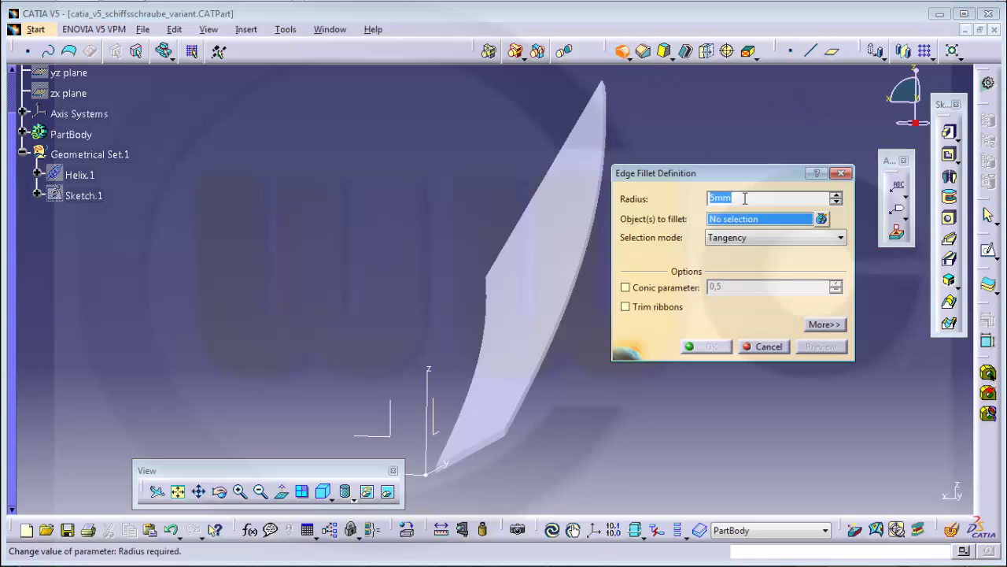
{"action": "type", "text": "0"}
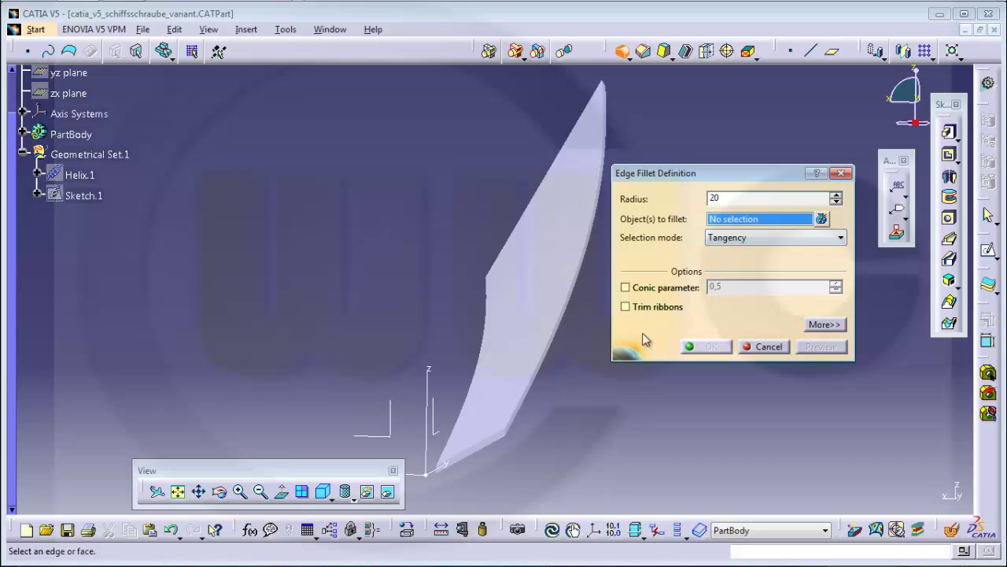
{"action": "left_click", "coordinate": [513, 435]}
{"action": "mouse_move", "coordinate": [591, 404]}
{"action": "middle_mouse_down"}
{"action": "mouse_move", "coordinate": [438, 442]}
{"action": "mouse_move", "coordinate": [465, 402]}
{"action": "mouse_move", "coordinate": [474, 294]}
{"action": "middle_mouse_up"}
{"action": "left_click", "coordinate": [469, 278]}
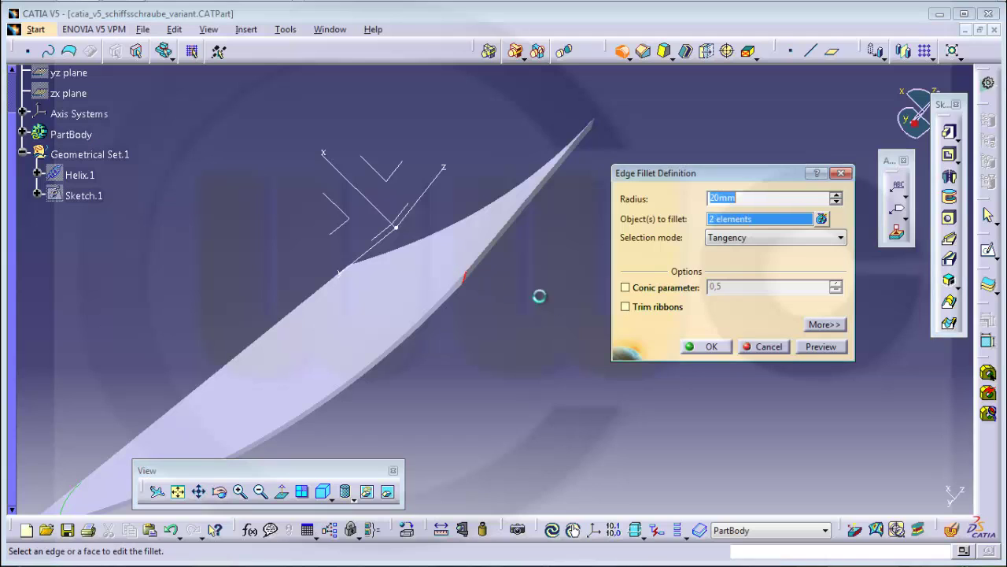
{"action": "left_click", "coordinate": [713, 347]}
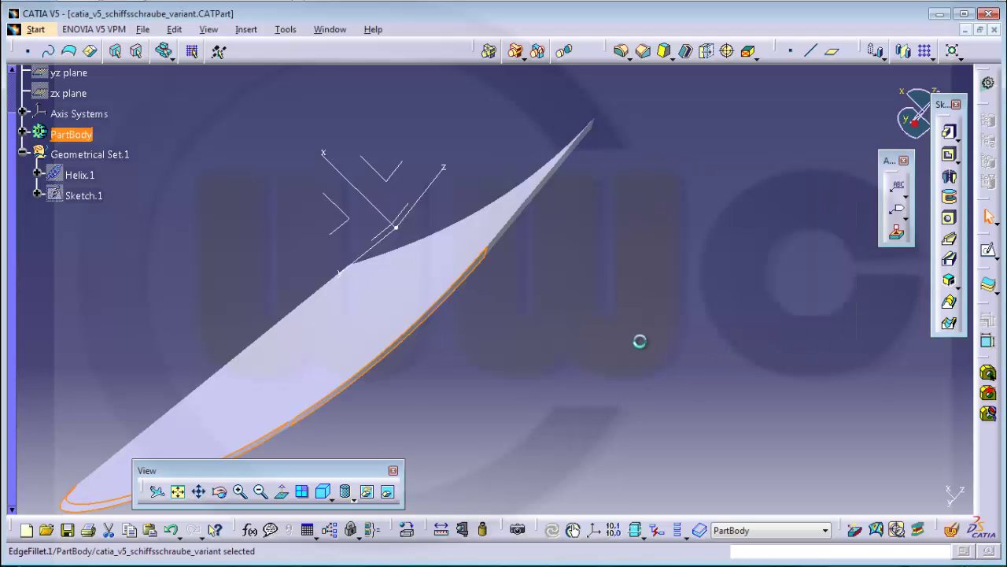
{"action": "mouse_move", "coordinate": [638, 339]}
{"action": "middle_mouse_down"}
{"action": "mouse_move", "coordinate": [596, 326]}
{"action": "mouse_move", "coordinate": [696, 303]}
{"action": "mouse_move", "coordinate": [715, 320]}
{"action": "mouse_move", "coordinate": [669, 262]}
{"action": "mouse_move", "coordinate": [692, 326]}
{"action": "mouse_move", "coordinate": [672, 341]}
{"action": "mouse_move", "coordinate": [703, 342]}
{"action": "mouse_move", "coordinate": [653, 243]}
{"action": "mouse_move", "coordinate": [569, 270]}
{"action": "mouse_move", "coordinate": [561, 283]}
{"action": "mouse_move", "coordinate": [611, 241]}
{"action": "mouse_move", "coordinate": [569, 245]}
{"action": "middle_mouse_up"}
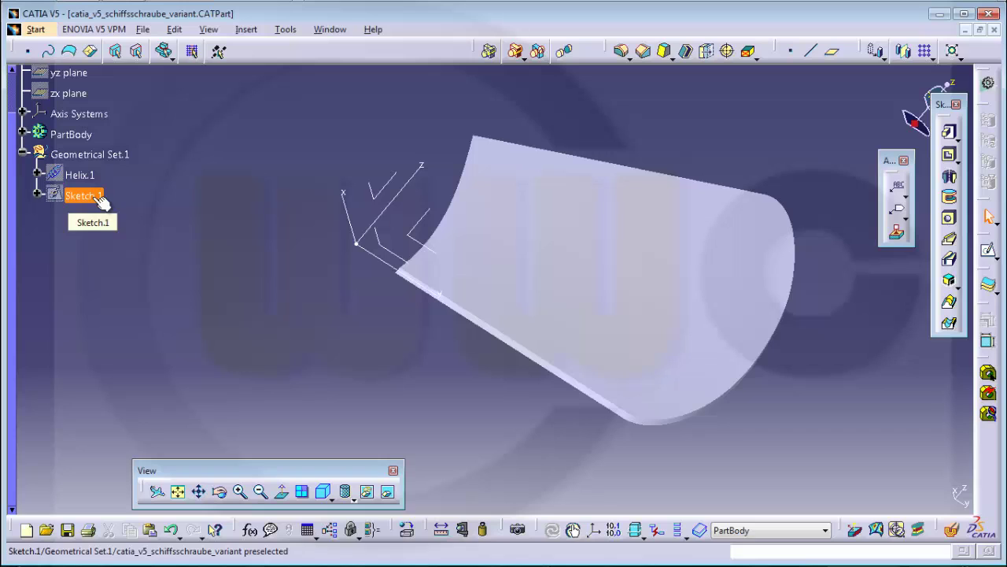
Step: Reopen EdgeFillet.1 from the PartBody tree to check its settings
{"action": "left_click", "coordinate": [23, 134]}
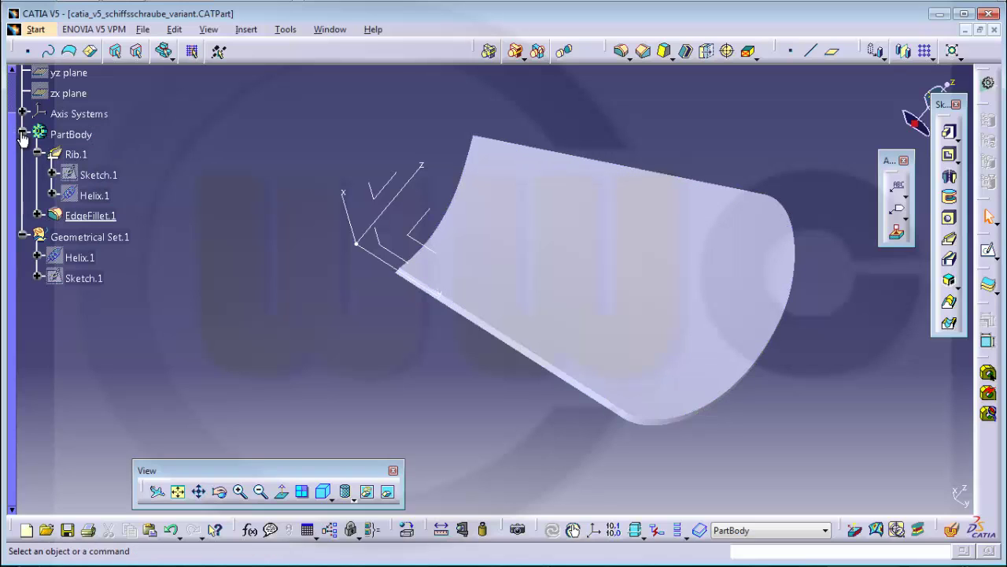
{"action": "double_click", "coordinate": [106, 222]}
{"action": "mouse_move", "coordinate": [213, 225]}
{"action": "middle_mouse_down"}
{"action": "mouse_move", "coordinate": [216, 207]}
{"action": "mouse_move", "coordinate": [423, 286]}
{"action": "middle_mouse_up"}
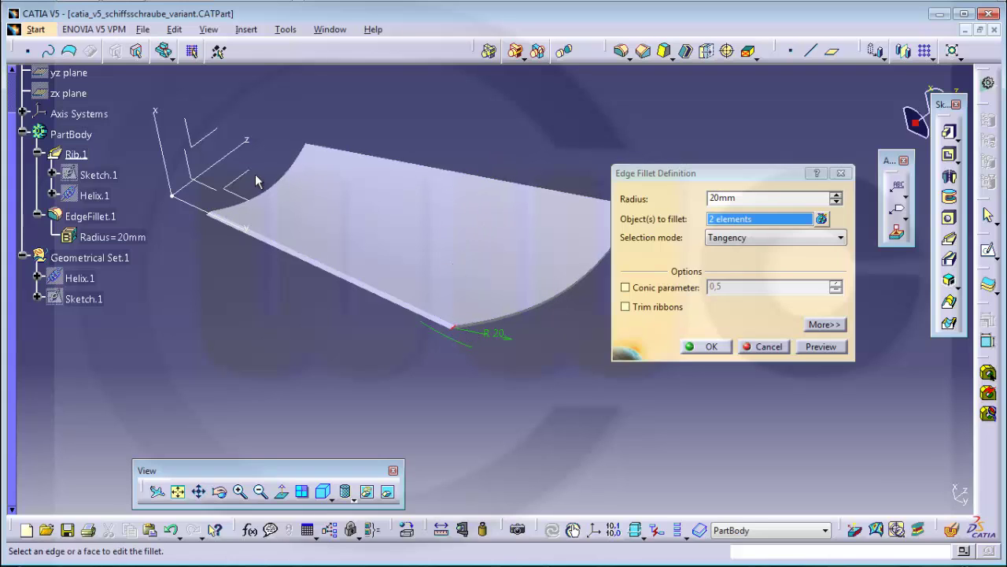
{"action": "left_click", "coordinate": [711, 346]}
{"action": "mouse_move", "coordinate": [621, 305]}
{"action": "middle_mouse_down"}
{"action": "mouse_move", "coordinate": [609, 333]}
{"action": "mouse_move", "coordinate": [425, 377]}
{"action": "mouse_move", "coordinate": [385, 288]}
{"action": "mouse_move", "coordinate": [404, 261]}
{"action": "mouse_move", "coordinate": [562, 318]}
{"action": "mouse_move", "coordinate": [403, 255]}
{"action": "mouse_move", "coordinate": [404, 194]}
{"action": "mouse_move", "coordinate": [315, 337]}
{"action": "mouse_move", "coordinate": [509, 218]}
{"action": "mouse_move", "coordinate": [557, 368]}
{"action": "mouse_move", "coordinate": [428, 354]}
{"action": "mouse_move", "coordinate": [344, 315]}
{"action": "mouse_move", "coordinate": [354, 230]}
{"action": "middle_mouse_up"}
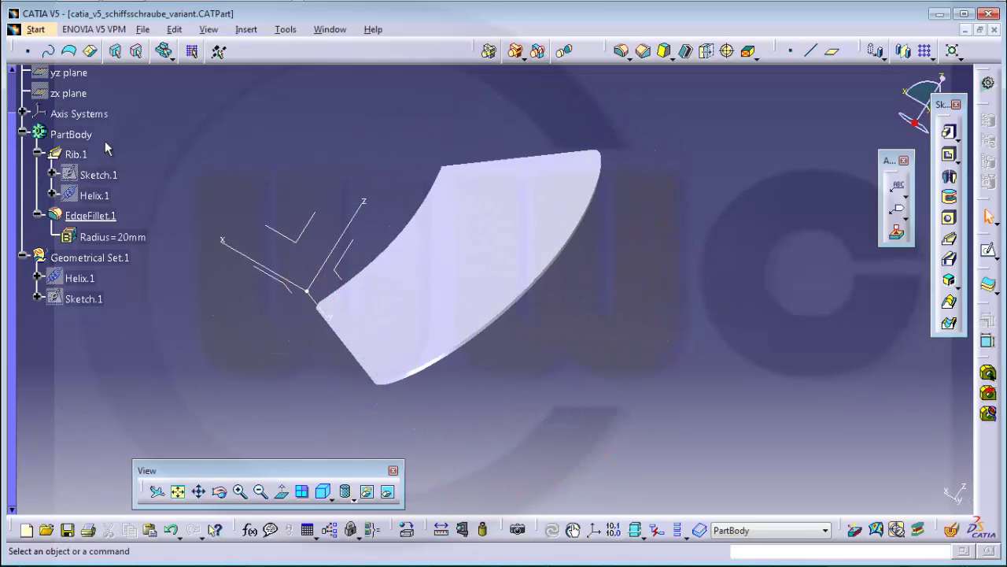
Step: Reopen Rib.1 and review its profile control options without changing them
{"action": "double_click", "coordinate": [76, 155]}
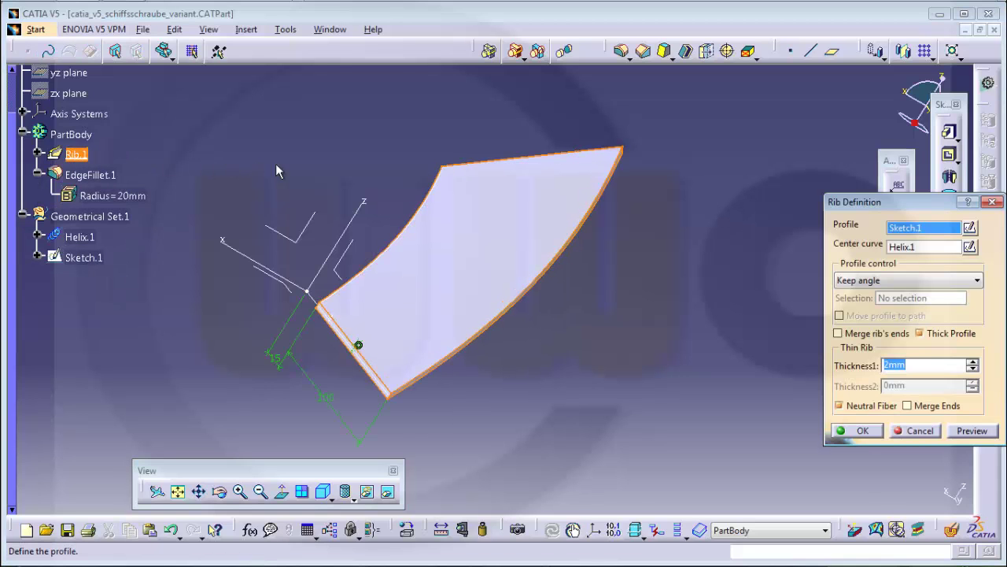
{"action": "mouse_move", "coordinate": [276, 167]}
{"action": "middle_mouse_down"}
{"action": "mouse_move", "coordinate": [310, 171]}
{"action": "mouse_move", "coordinate": [336, 304]}
{"action": "mouse_move", "coordinate": [681, 280]}
{"action": "middle_mouse_up"}
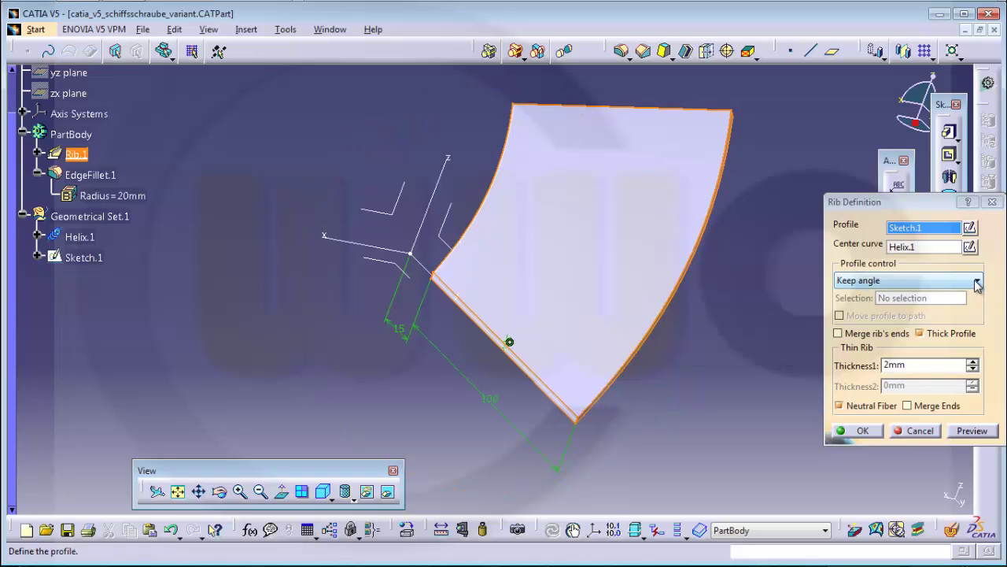
{"action": "left_click", "coordinate": [977, 281]}
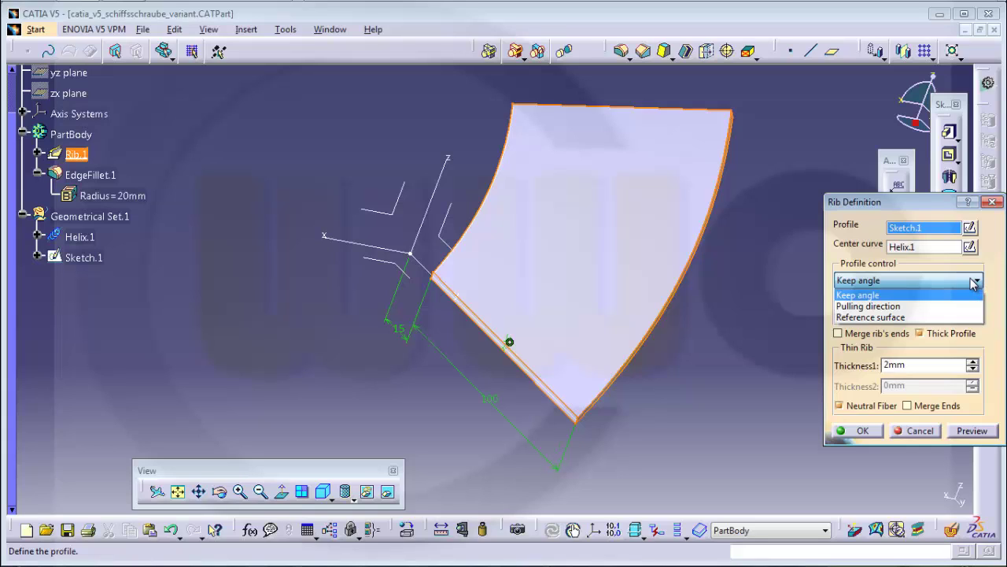
{"action": "left_click", "coordinate": [802, 305]}
{"action": "mouse_move", "coordinate": [729, 276]}
{"action": "middle_mouse_down"}
{"action": "mouse_move", "coordinate": [654, 242]}
{"action": "mouse_move", "coordinate": [621, 198]}
{"action": "middle_mouse_up"}
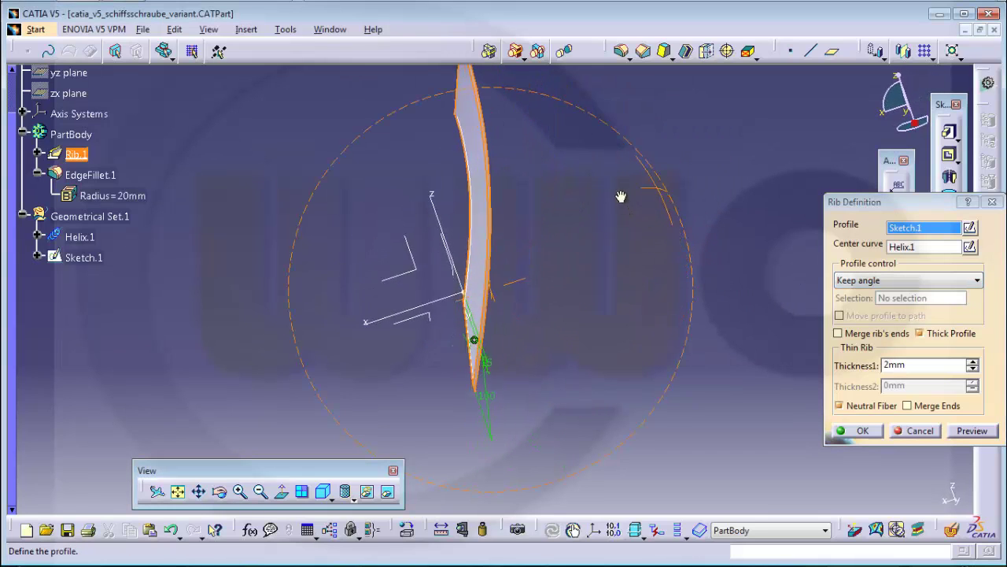
{"action": "mouse_move", "coordinate": [412, 234]}
{"action": "middle_mouse_down"}
{"action": "mouse_move", "coordinate": [420, 184]}
{"action": "mouse_move", "coordinate": [445, 177]}
{"action": "mouse_move", "coordinate": [427, 189]}
{"action": "mouse_move", "coordinate": [454, 192]}
{"action": "middle_mouse_up"}
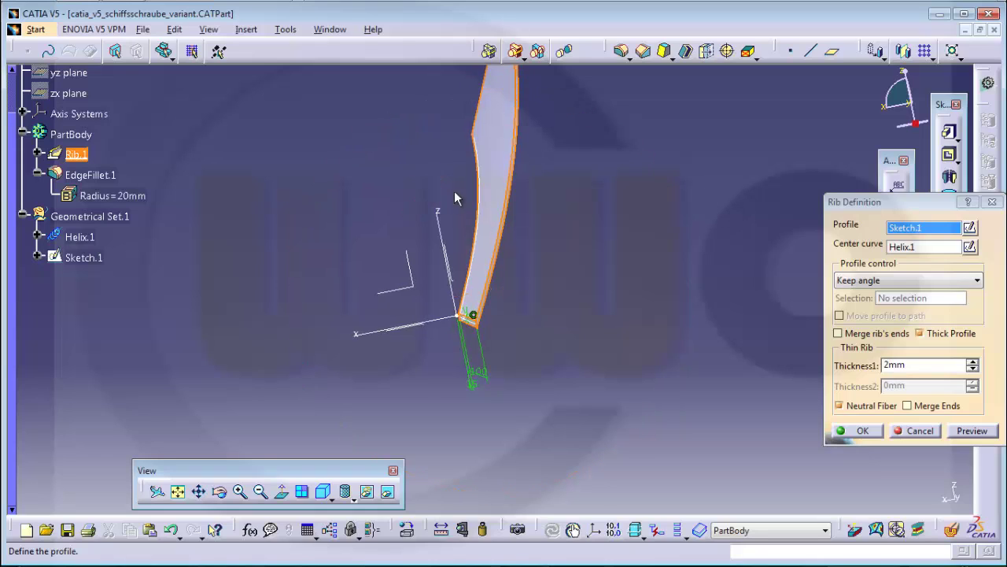
Step: Set Rib.1's profile control to pulling direction along the XY plane
{"action": "left_click", "coordinate": [977, 281]}
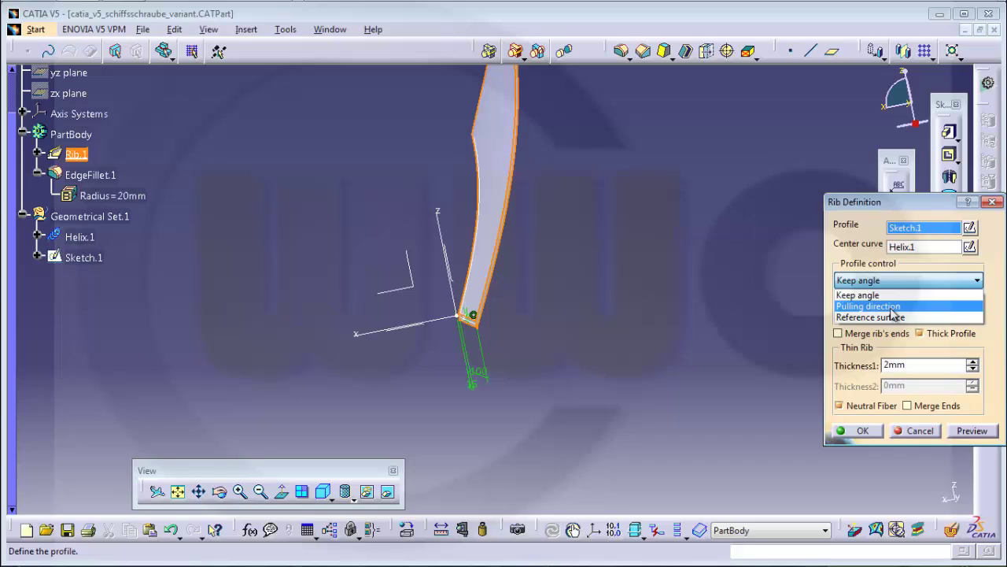
{"action": "left_click", "coordinate": [894, 307]}
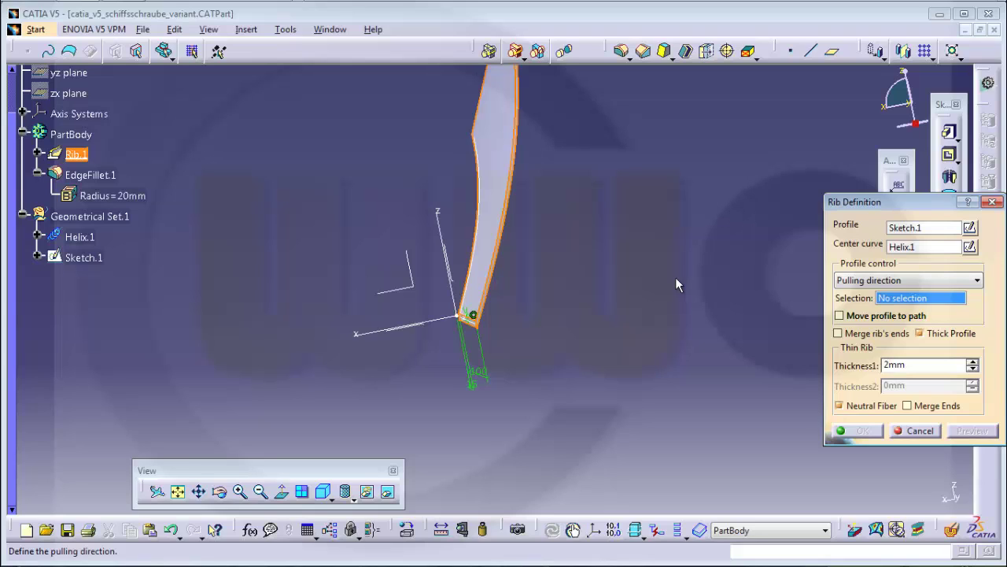
{"action": "left_click", "coordinate": [415, 333]}
{"action": "mouse_move", "coordinate": [488, 332]}
{"action": "middle_mouse_down"}
{"action": "mouse_move", "coordinate": [652, 279]}
{"action": "mouse_move", "coordinate": [769, 355]}
{"action": "middle_mouse_up"}
{"action": "left_click", "coordinate": [869, 433]}
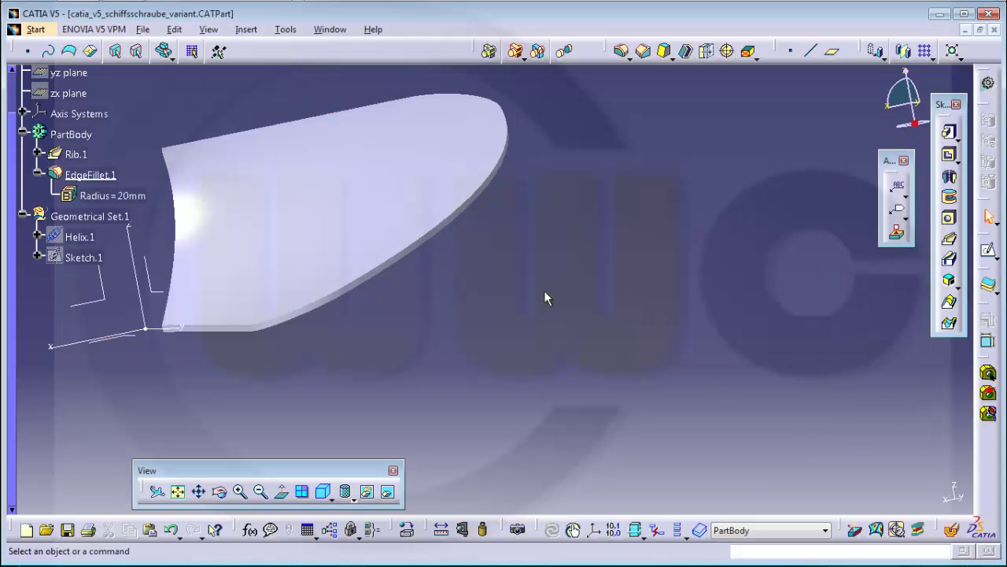
Step: Rotate the blade to another angle and shift it lower in the view
{"action": "mouse_move", "coordinate": [540, 295]}
{"action": "middle_mouse_down"}
{"action": "mouse_move", "coordinate": [541, 265]}
{"action": "mouse_move", "coordinate": [629, 262]}
{"action": "mouse_move", "coordinate": [627, 323]}
{"action": "mouse_move", "coordinate": [650, 322]}
{"action": "mouse_move", "coordinate": [434, 317]}
{"action": "mouse_move", "coordinate": [582, 302]}
{"action": "mouse_move", "coordinate": [699, 263]}
{"action": "mouse_move", "coordinate": [753, 304]}
{"action": "mouse_move", "coordinate": [780, 356]}
{"action": "middle_mouse_up"}
{"action": "mouse_move", "coordinate": [696, 354]}
{"action": "middle_mouse_down"}
{"action": "mouse_move", "coordinate": [753, 407]}
{"action": "mouse_move", "coordinate": [668, 421]}
{"action": "mouse_move", "coordinate": [686, 395]}
{"action": "middle_mouse_up"}
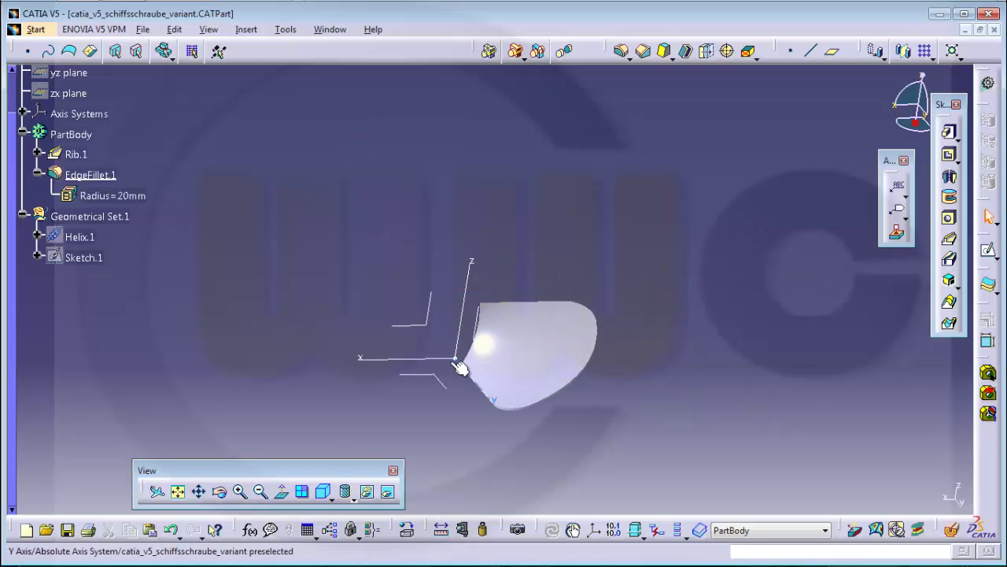
Step: Start a positioned sketch on the absolute axis system
{"action": "left_click", "coordinate": [997, 260]}
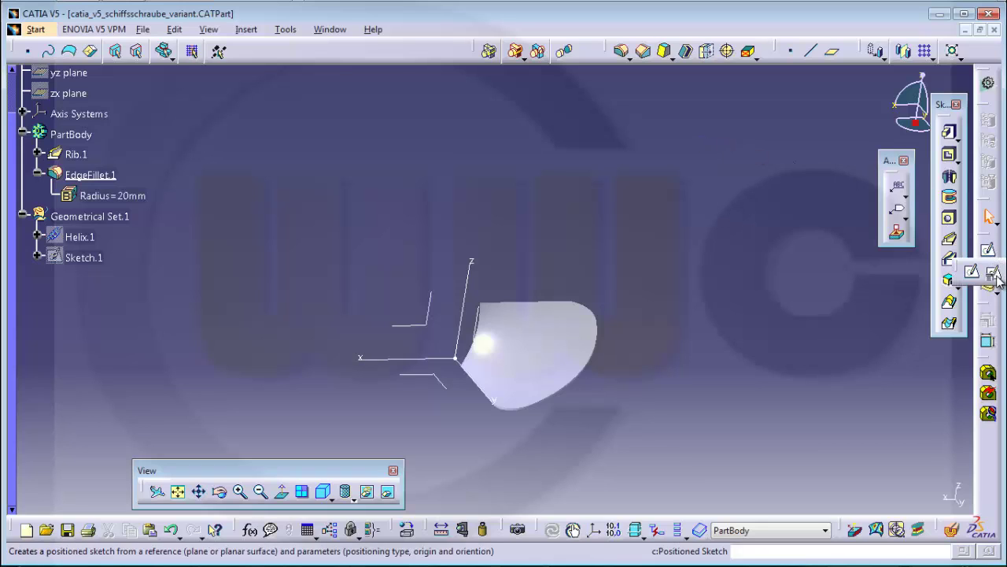
{"action": "left_click", "coordinate": [997, 276]}
{"action": "left_click", "coordinate": [443, 383]}
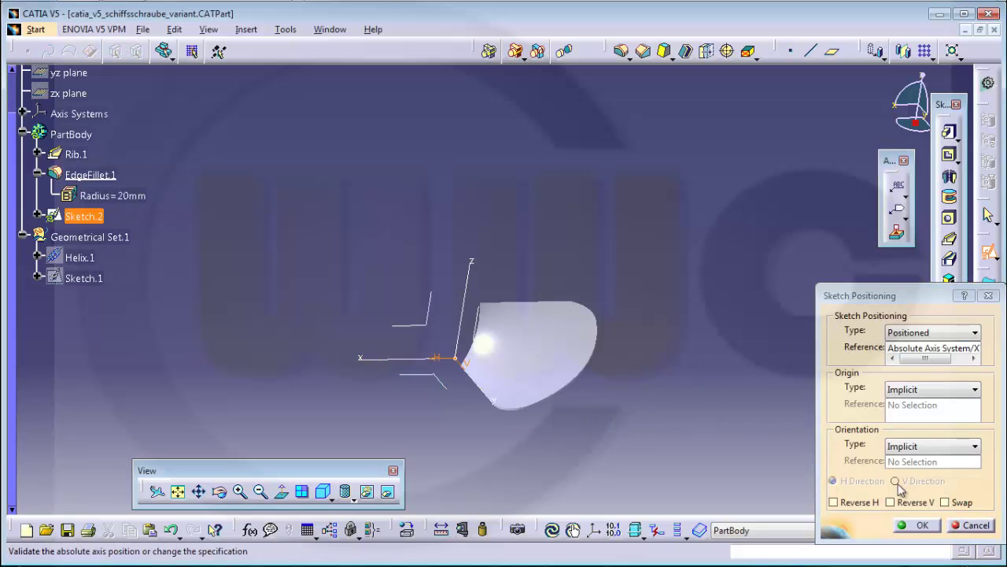
{"action": "left_click", "coordinate": [917, 526]}
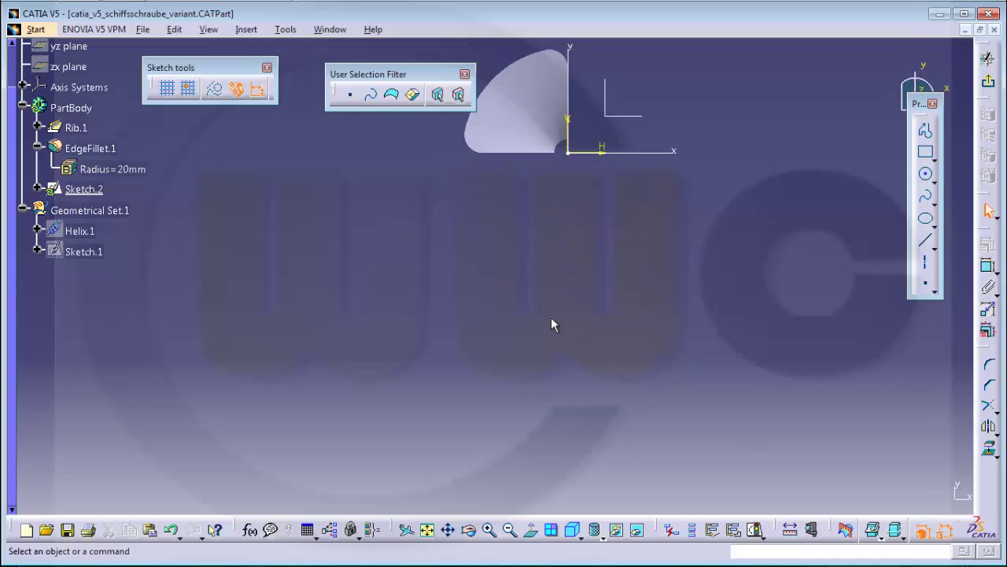
Step: Draw a circle near the origin and hide the sketch axes
{"action": "left_click", "coordinate": [925, 174]}
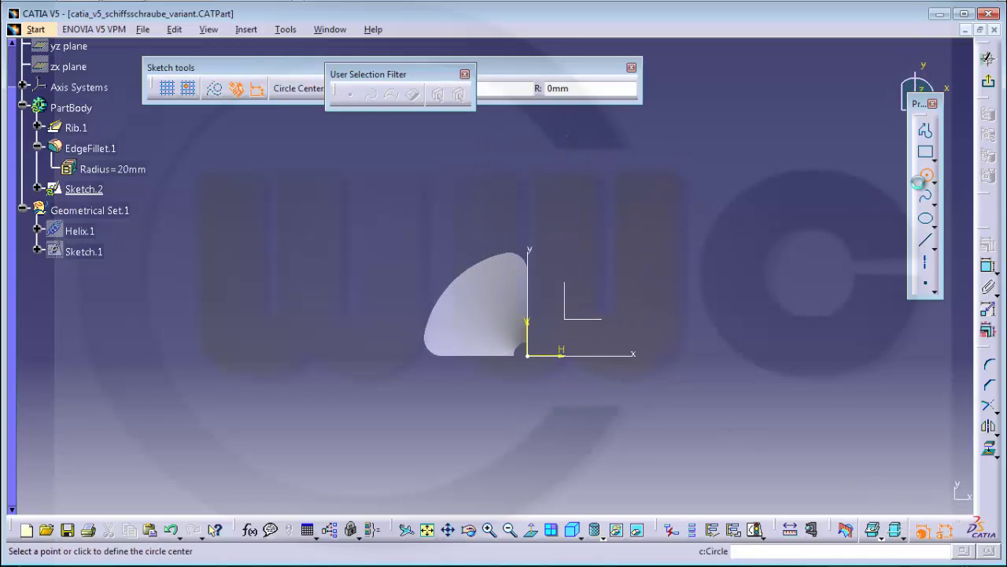
{"action": "left_click", "coordinate": [617, 266]}
{"action": "left_click", "coordinate": [672, 266]}
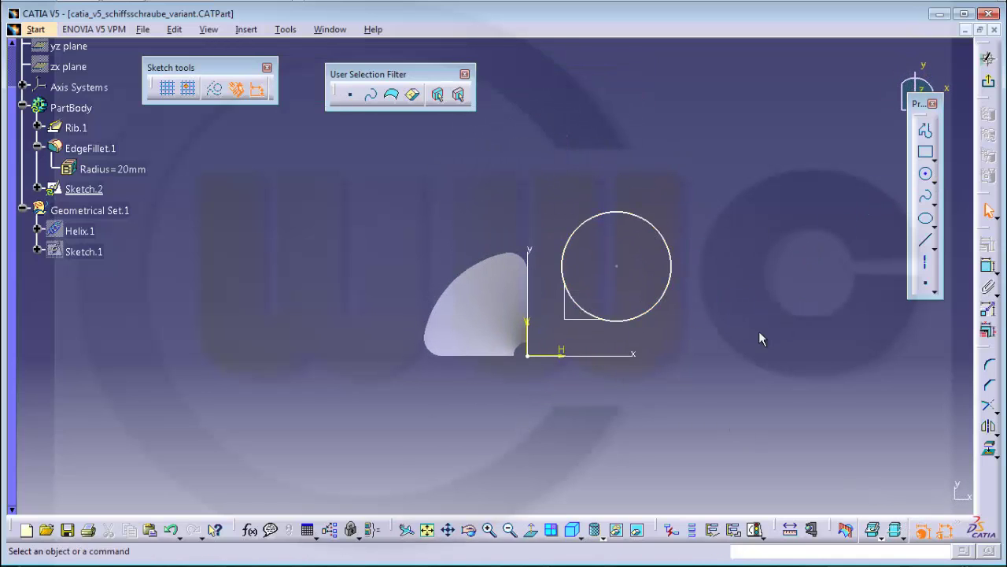
{"action": "left_click_drag", "start_coordinate": [583, 384], "coordinate": [502, 304]}
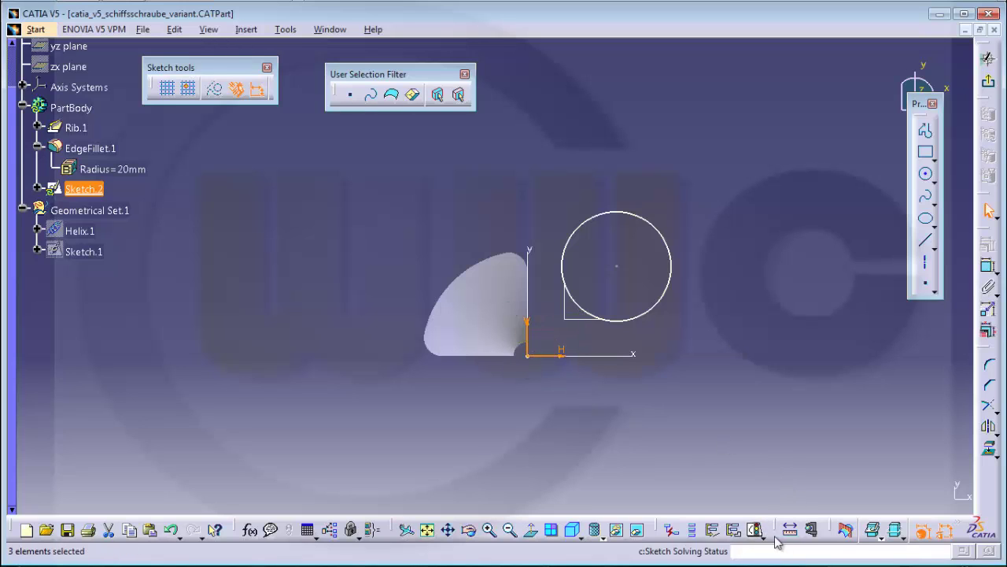
{"action": "left_click", "coordinate": [616, 529]}
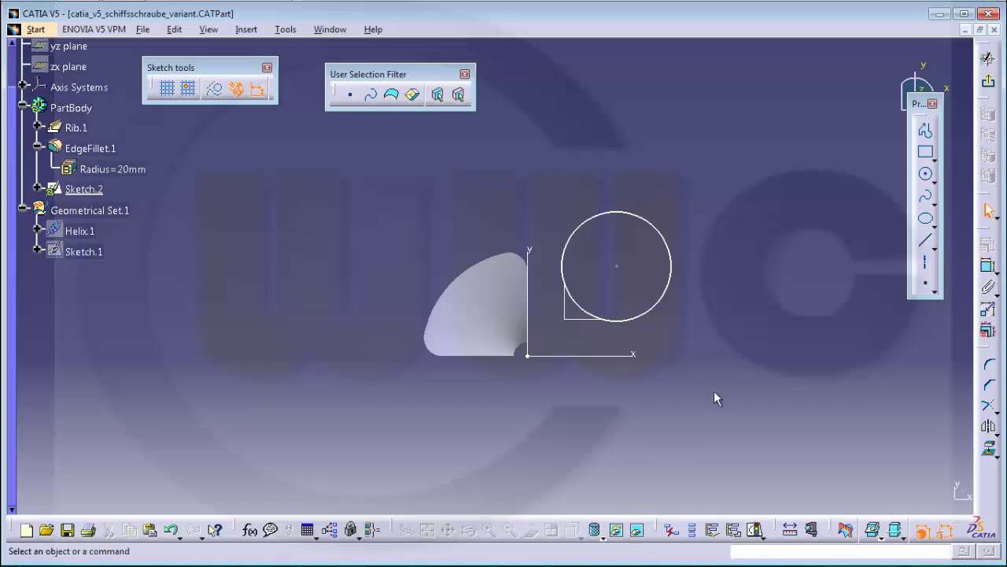
Step: Constrain the circle centre onto both horizontal and vertical axes at the origin
{"action": "left_click", "coordinate": [988, 266]}
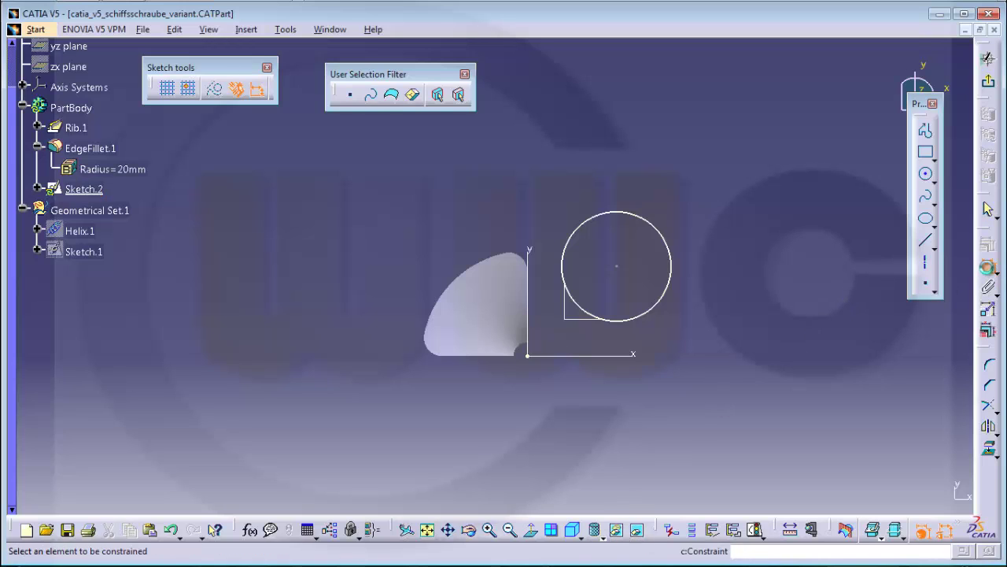
{"action": "left_click", "coordinate": [616, 266]}
{"action": "left_click", "coordinate": [640, 355]}
{"action": "right_click", "coordinate": [703, 370]}
{"action": "left_click", "coordinate": [757, 433]}
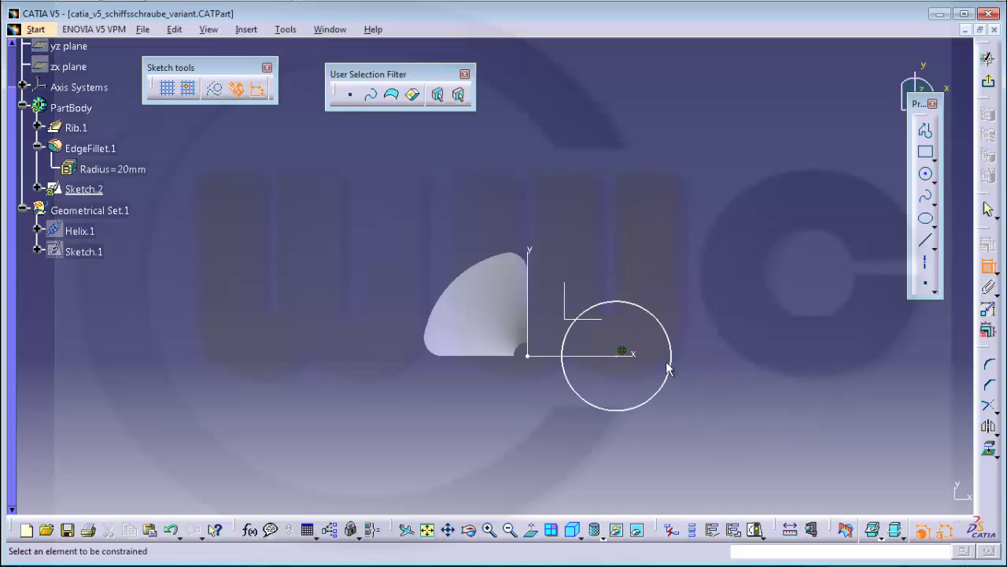
{"action": "left_click", "coordinate": [621, 352]}
{"action": "left_click", "coordinate": [535, 250]}
{"action": "right_click", "coordinate": [600, 202]}
{"action": "left_click", "coordinate": [664, 269]}
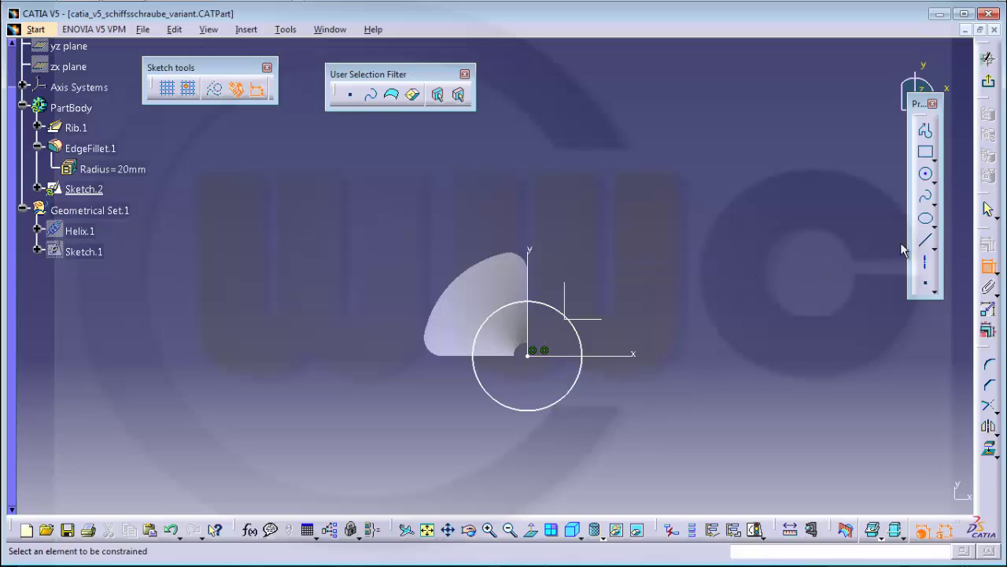
Step: Set the circle diameter to 30 and exit the sketch
{"action": "left_click", "coordinate": [583, 347]}
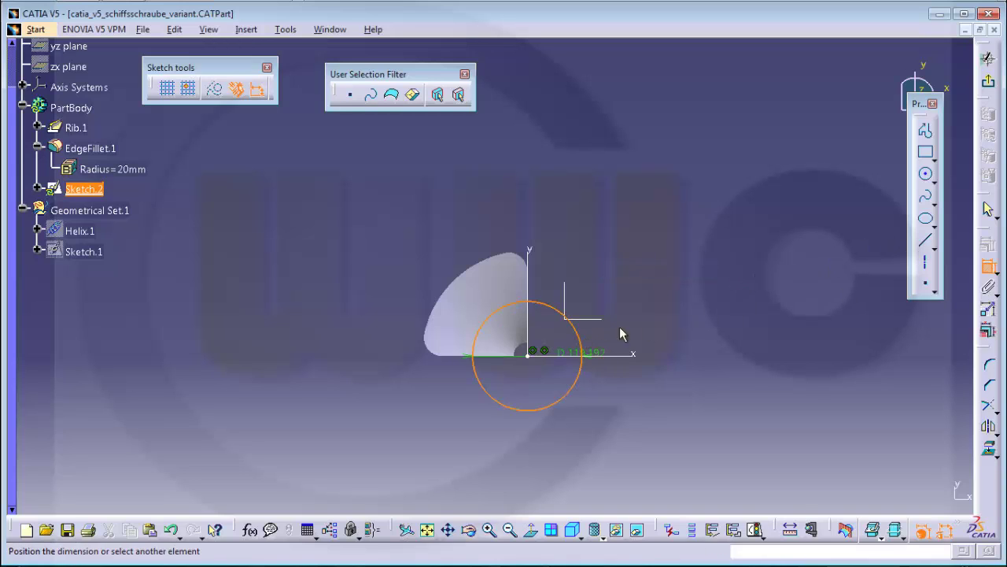
{"action": "double_click", "coordinate": [698, 296]}
{"action": "type", "text": "30"}
{"action": "key", "text": "Return"}
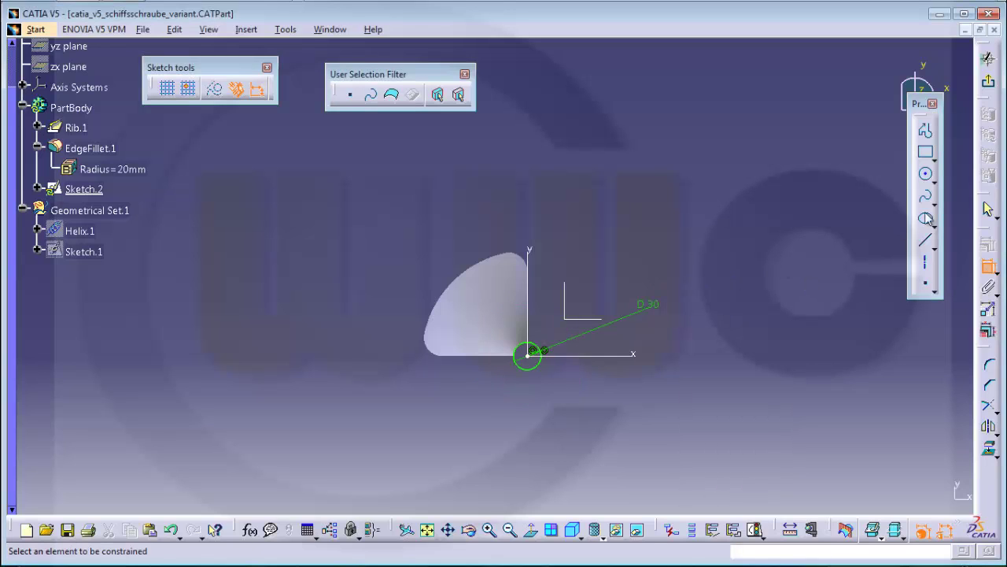
{"action": "left_click", "coordinate": [989, 81]}
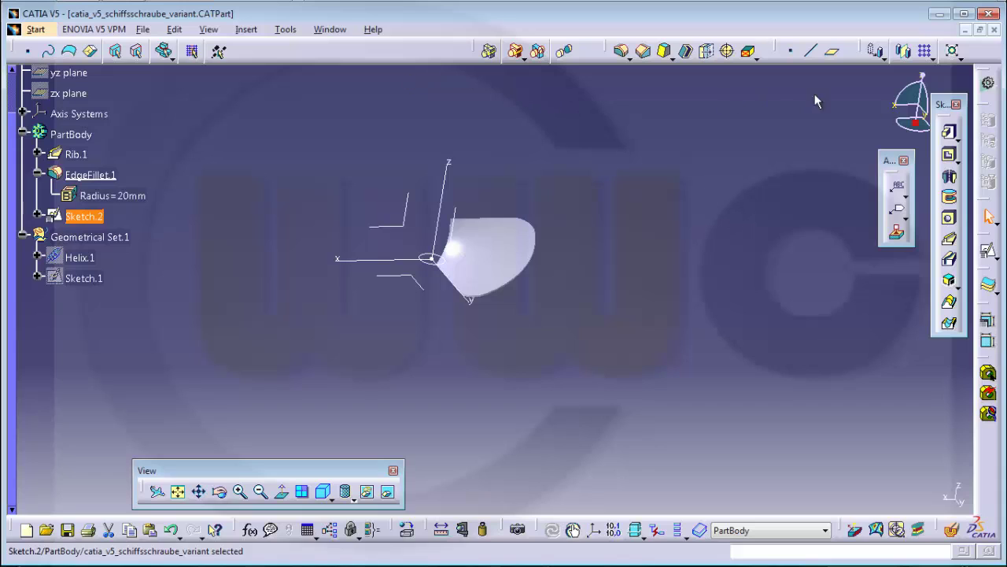
Step: Pad Sketch.2 into a hub cylinder, 70 mm first limit and 5 mm second limit
{"action": "left_click", "coordinate": [950, 134]}
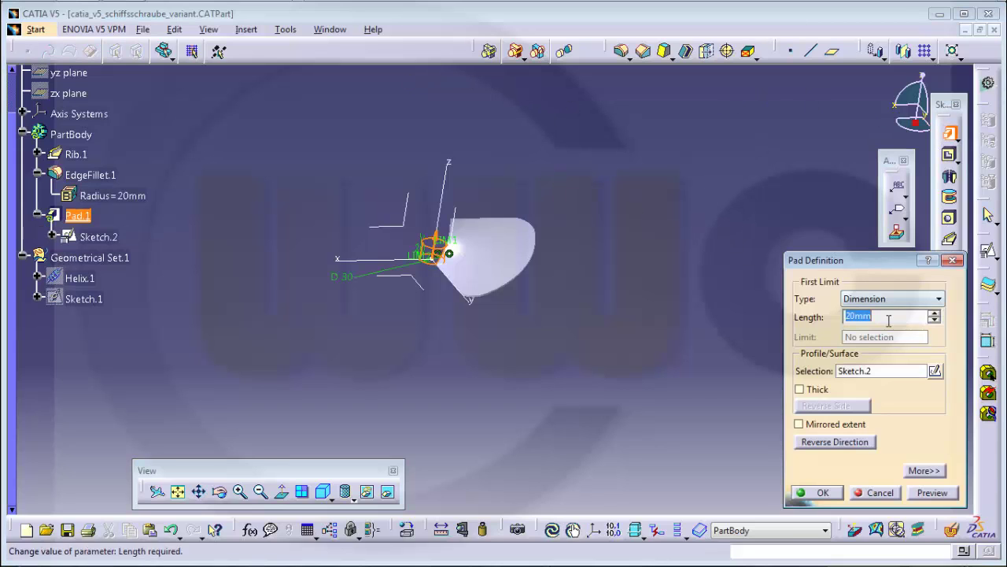
{"action": "type", "text": "70"}
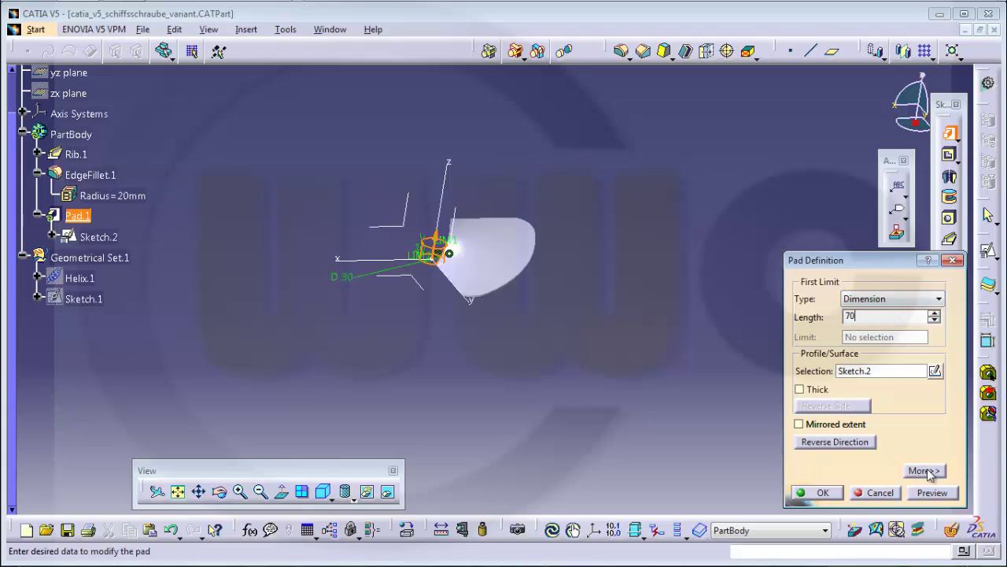
{"action": "left_click", "coordinate": [929, 472]}
{"action": "left_click", "coordinate": [903, 315]}
{"action": "type", "text": "5"}
{"action": "key", "text": "Return"}
{"action": "mouse_move", "coordinate": [580, 323]}
{"action": "middle_mouse_down"}
{"action": "mouse_move", "coordinate": [517, 288]}
{"action": "mouse_move", "coordinate": [520, 229]}
{"action": "mouse_move", "coordinate": [504, 236]}
{"action": "mouse_move", "coordinate": [557, 216]}
{"action": "middle_mouse_up"}
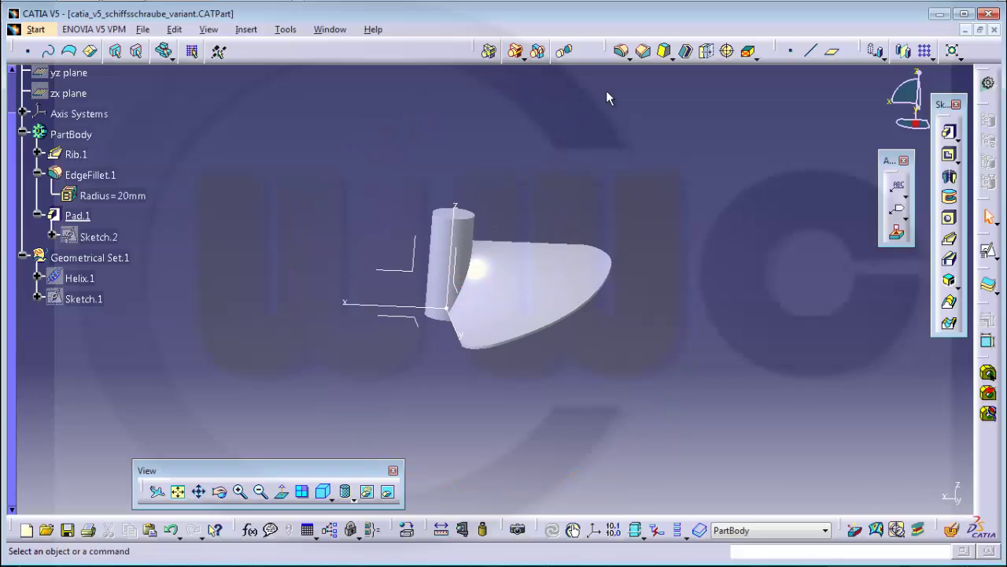
Step: Round the hub's top face with a 15 mm edge fillet (EdgeFillet.2)
{"action": "left_click", "coordinate": [621, 50]}
{"action": "type", "text": "15"}
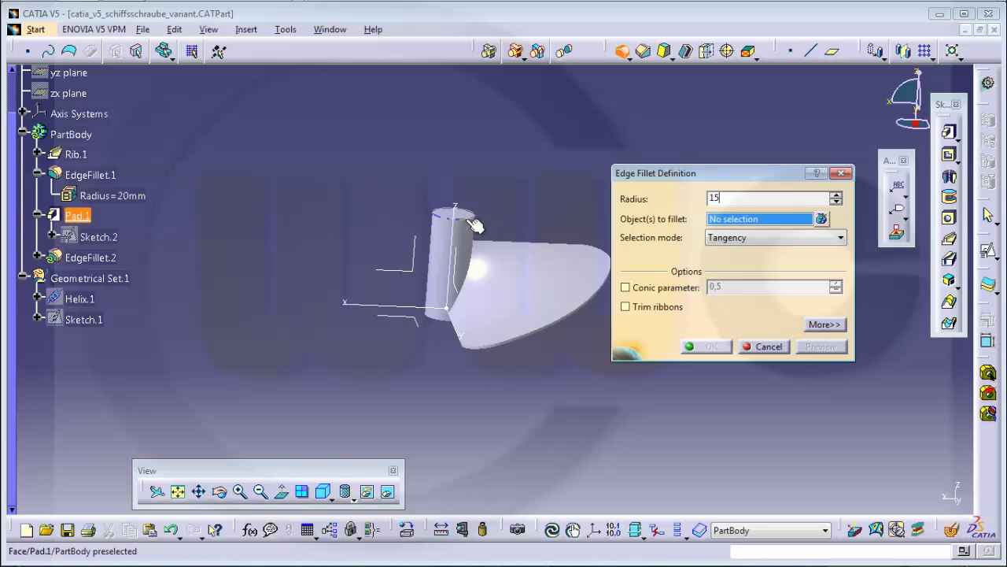
{"action": "left_click", "coordinate": [463, 215]}
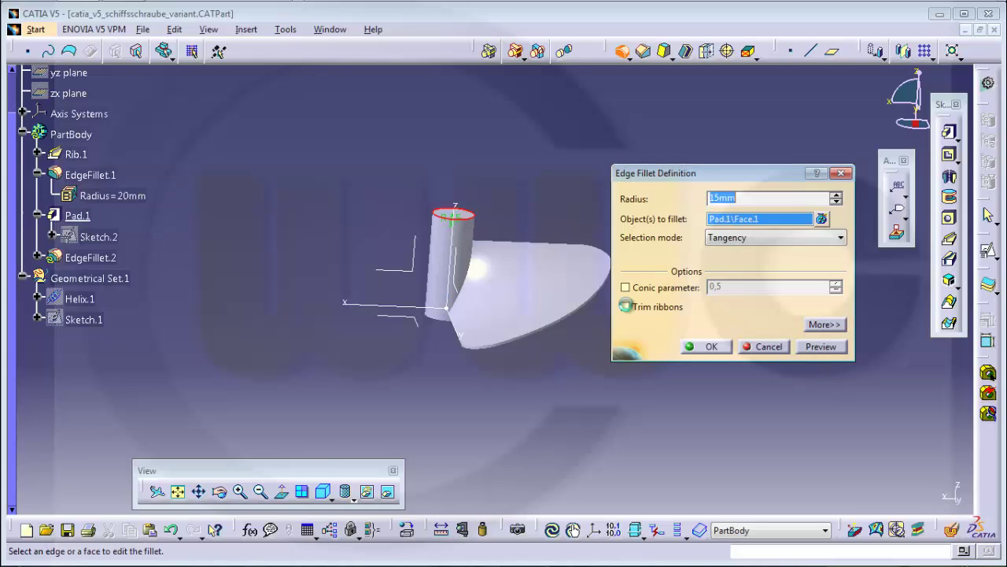
{"action": "left_click", "coordinate": [711, 349]}
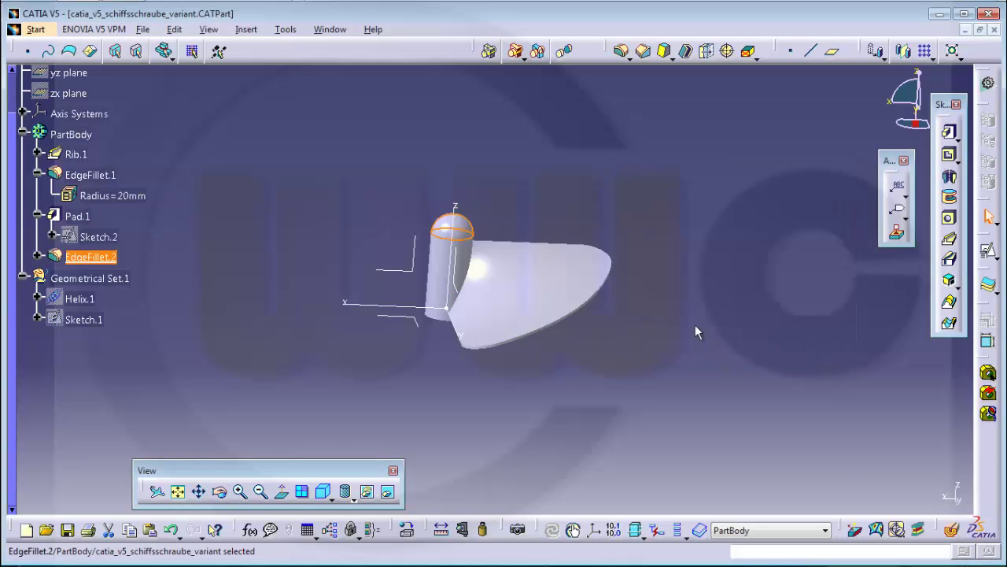
{"action": "mouse_move", "coordinate": [595, 316]}
{"action": "middle_mouse_down"}
{"action": "mouse_move", "coordinate": [630, 331]}
{"action": "mouse_move", "coordinate": [616, 147]}
{"action": "mouse_move", "coordinate": [607, 180]}
{"action": "middle_mouse_up"}
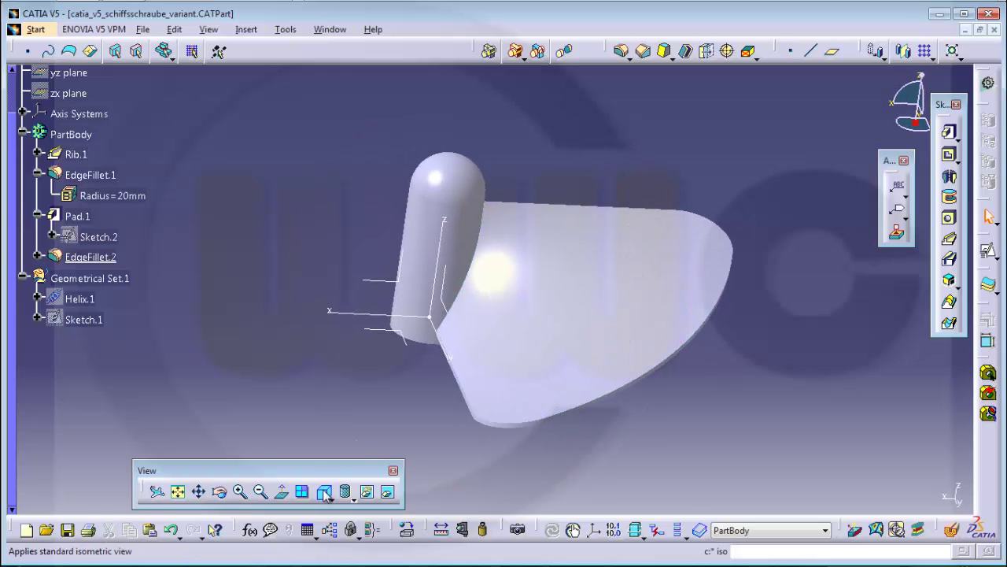
Step: Switch the display to Shading with Edges and rotate to inspect the blade and hub
{"action": "left_click", "coordinate": [353, 499]}
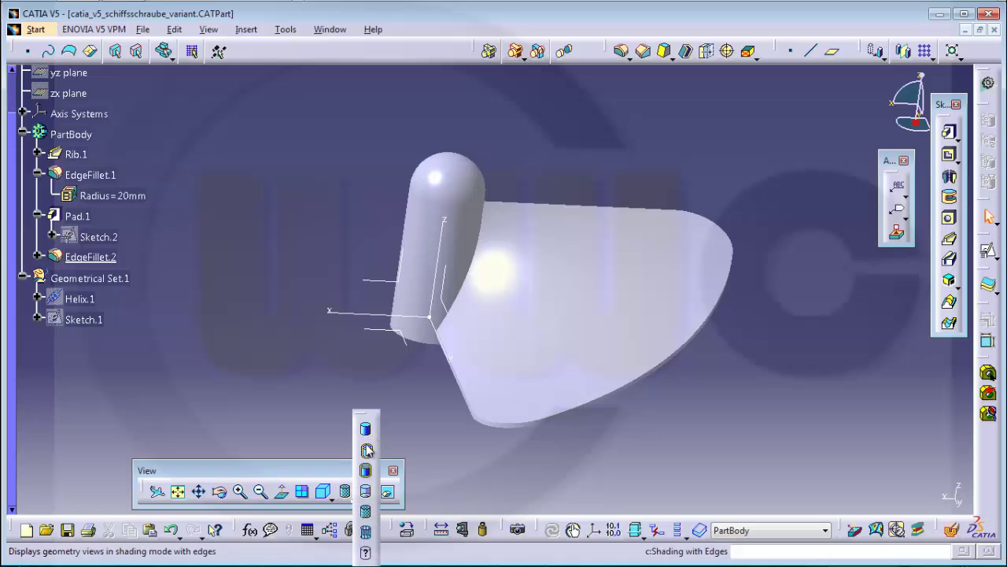
{"action": "left_click", "coordinate": [365, 448]}
{"action": "mouse_move", "coordinate": [634, 175]}
{"action": "middle_mouse_down"}
{"action": "mouse_move", "coordinate": [561, 154]}
{"action": "mouse_move", "coordinate": [608, 130]}
{"action": "middle_mouse_up"}
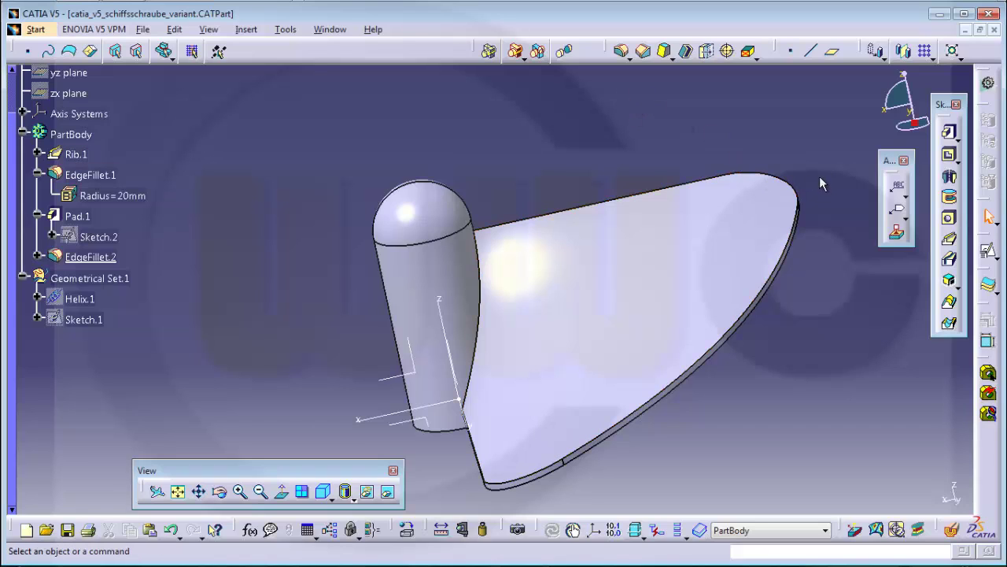
Step: Circular-pattern the blade about the absolute axis as a complete crown of 6 instances
{"action": "left_click", "coordinate": [934, 58]}
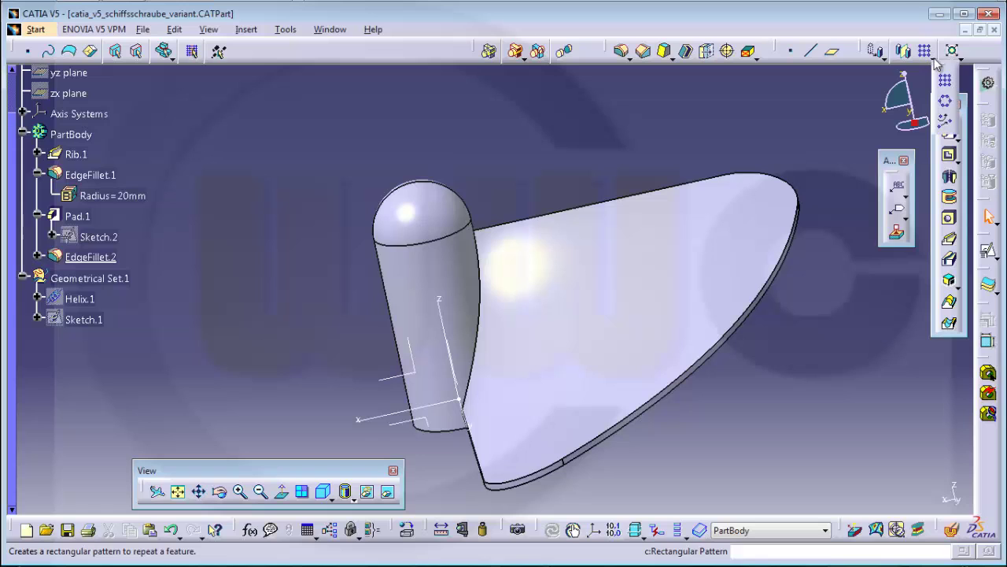
{"action": "left_click", "coordinate": [956, 101]}
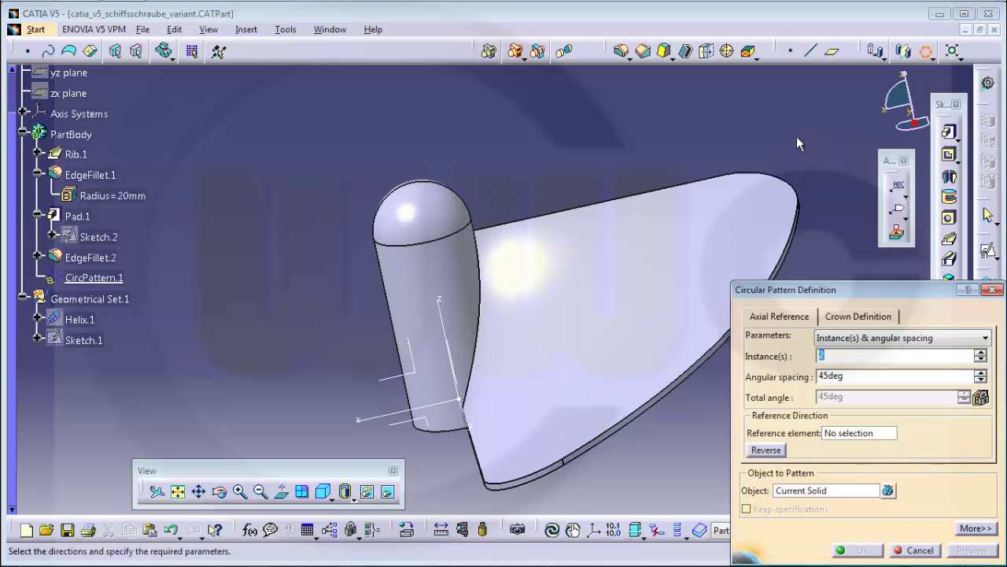
{"action": "middle_click_drag", "start_coordinate": [777, 137], "coordinate": [691, 149]}
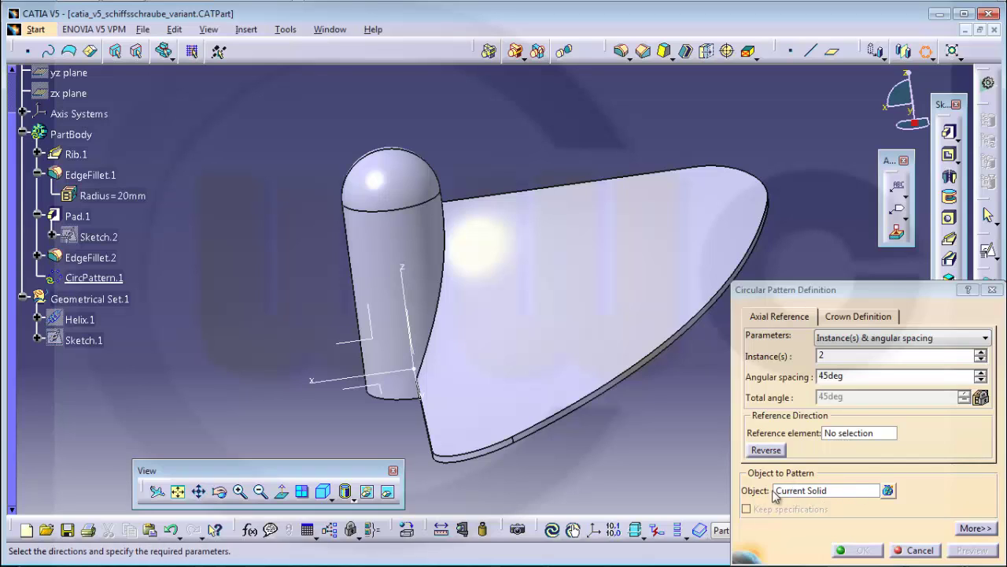
{"action": "left_click", "coordinate": [834, 433]}
{"action": "left_click", "coordinate": [470, 275]}
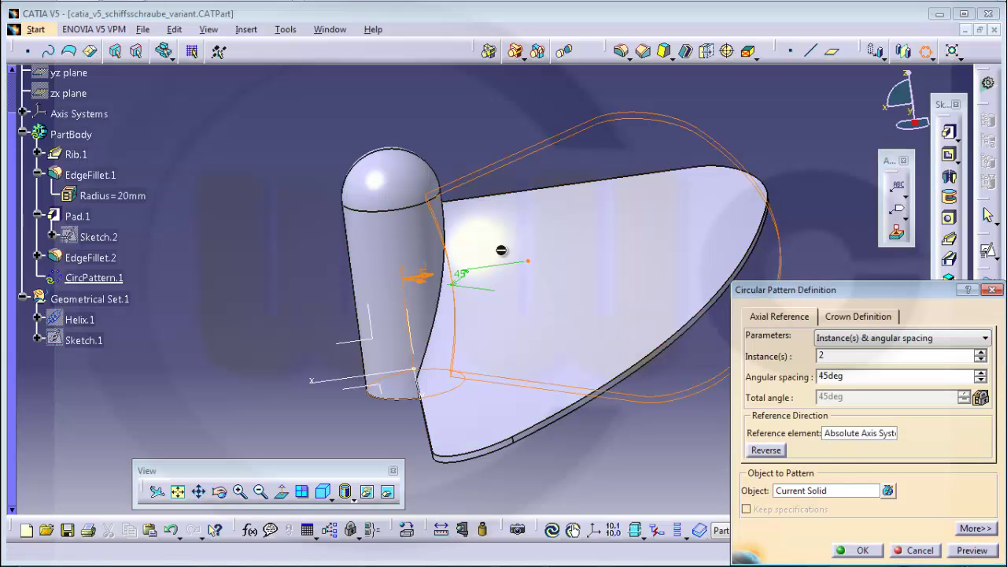
{"action": "left_click", "coordinate": [984, 338]}
{"action": "left_click", "coordinate": [848, 386]}
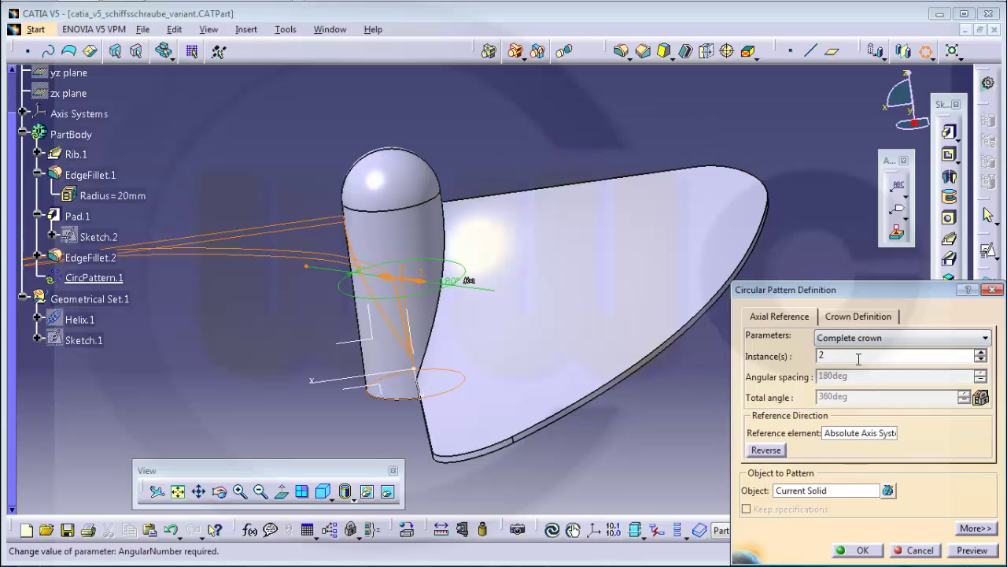
{"action": "type", "text": "6"}
{"action": "left_click", "coordinate": [858, 551]}
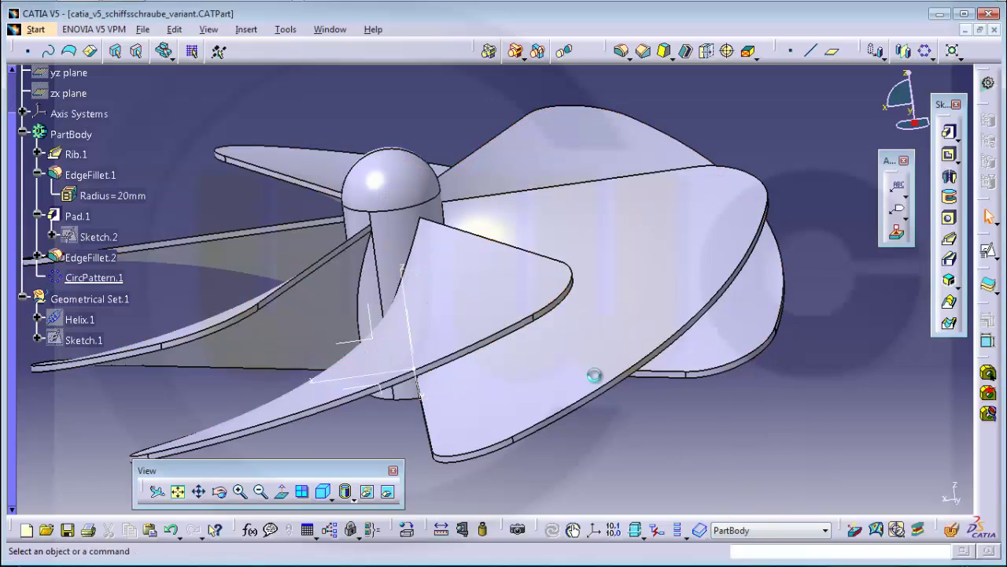
{"action": "mouse_move", "coordinate": [596, 378]}
{"action": "middle_mouse_down"}
{"action": "mouse_move", "coordinate": [491, 327]}
{"action": "mouse_move", "coordinate": [562, 257]}
{"action": "mouse_move", "coordinate": [654, 258]}
{"action": "middle_mouse_up"}
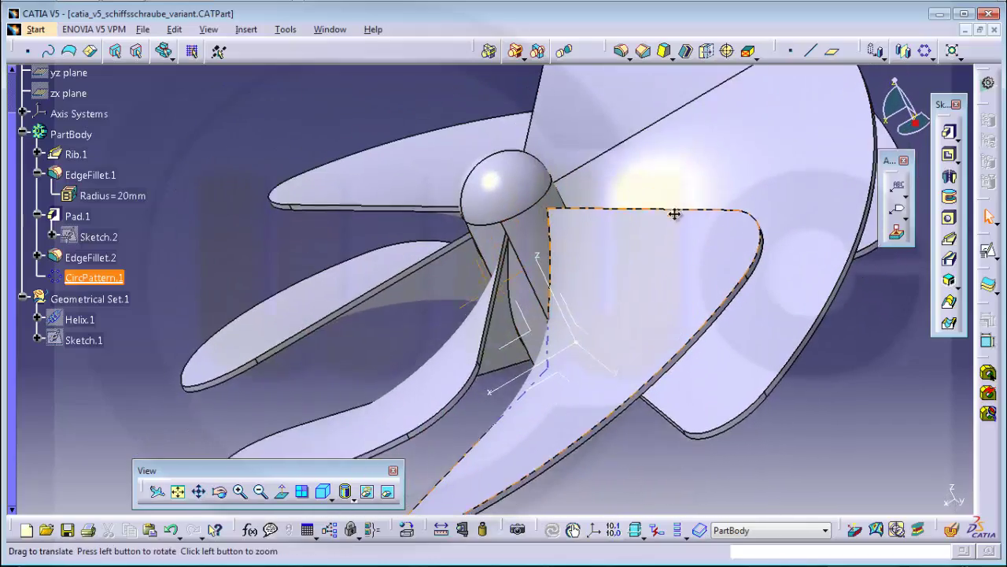
{"action": "mouse_move", "coordinate": [654, 258]}
{"action": "middle_mouse_down"}
{"action": "mouse_move", "coordinate": [378, 158]}
{"action": "mouse_move", "coordinate": [382, 193]}
{"action": "middle_mouse_up"}
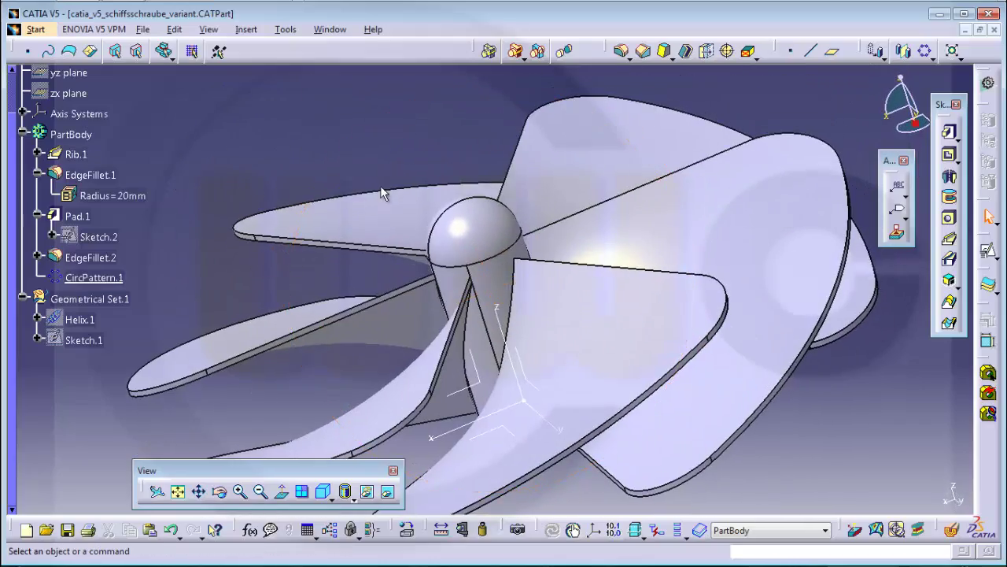
Step: Make EdgeFillet.2 the in-work object so new features go before the pattern
{"action": "right_click", "coordinate": [101, 258]}
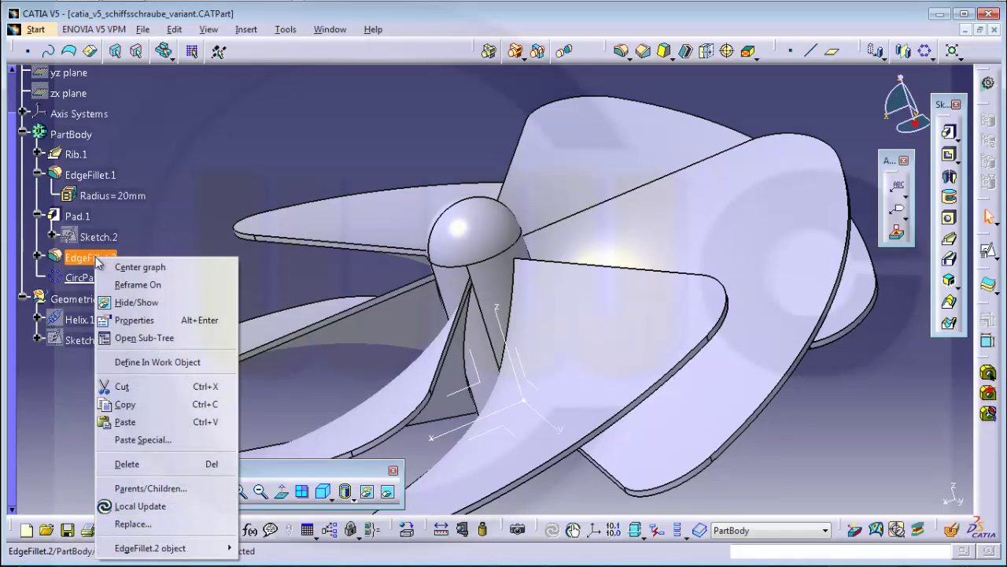
{"action": "left_click", "coordinate": [148, 363]}
{"action": "left_click", "coordinate": [466, 129]}
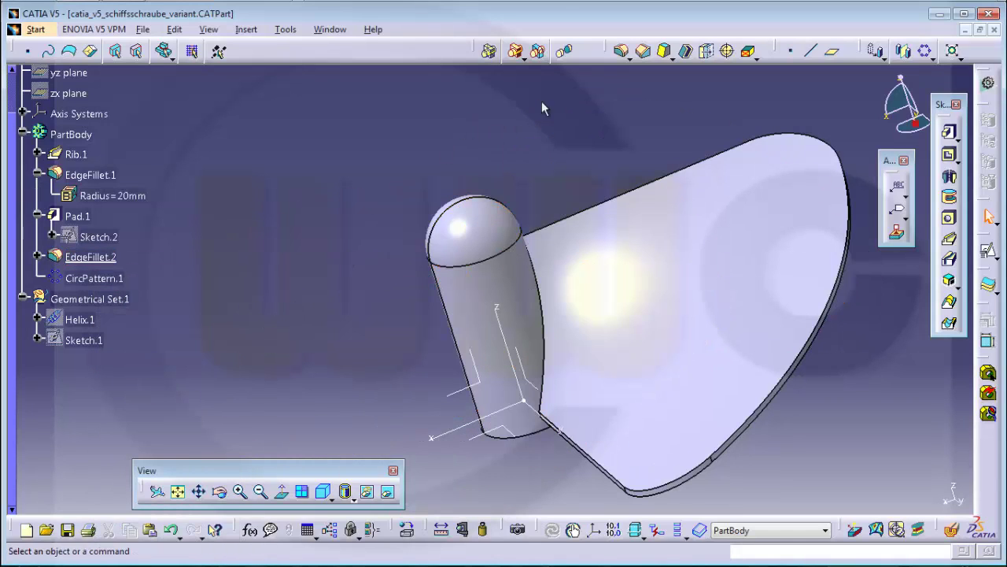
Step: Add a 1 mm edge fillet (EdgeFillet.3) to two blade-root edges
{"action": "left_click", "coordinate": [621, 51]}
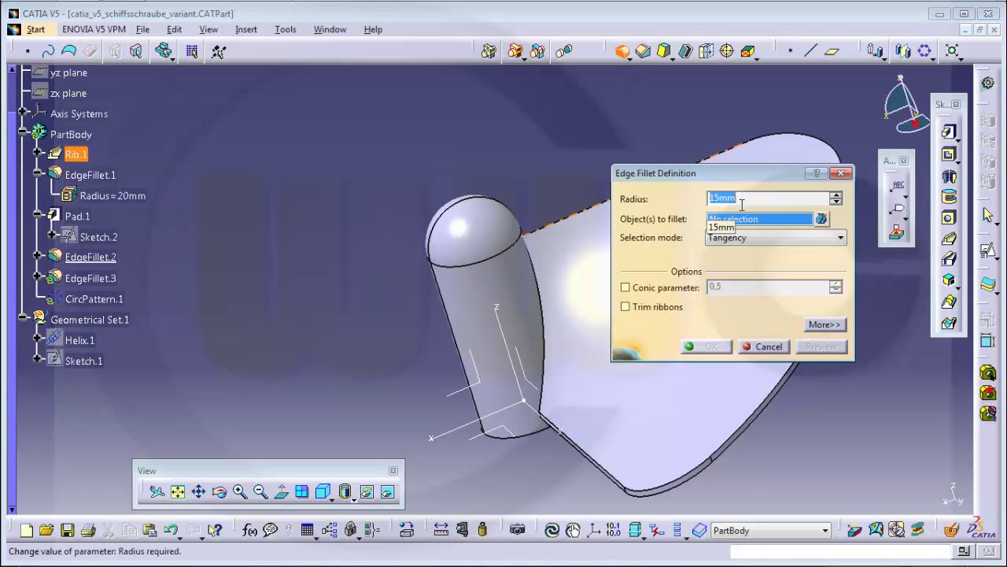
{"action": "type", "text": "1"}
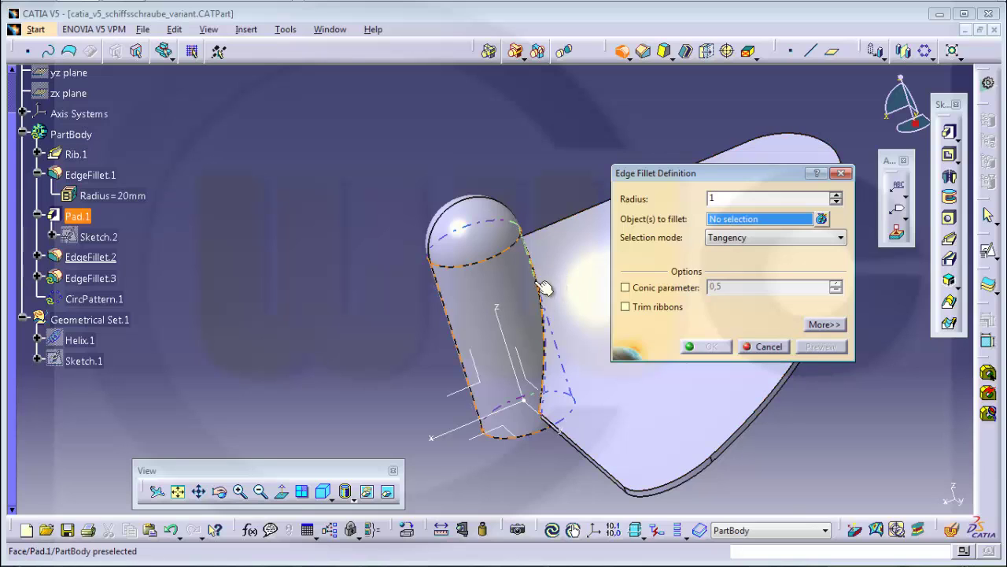
{"action": "left_click", "coordinate": [540, 265]}
{"action": "middle_click_drag", "start_coordinate": [789, 381], "coordinate": [479, 317]}
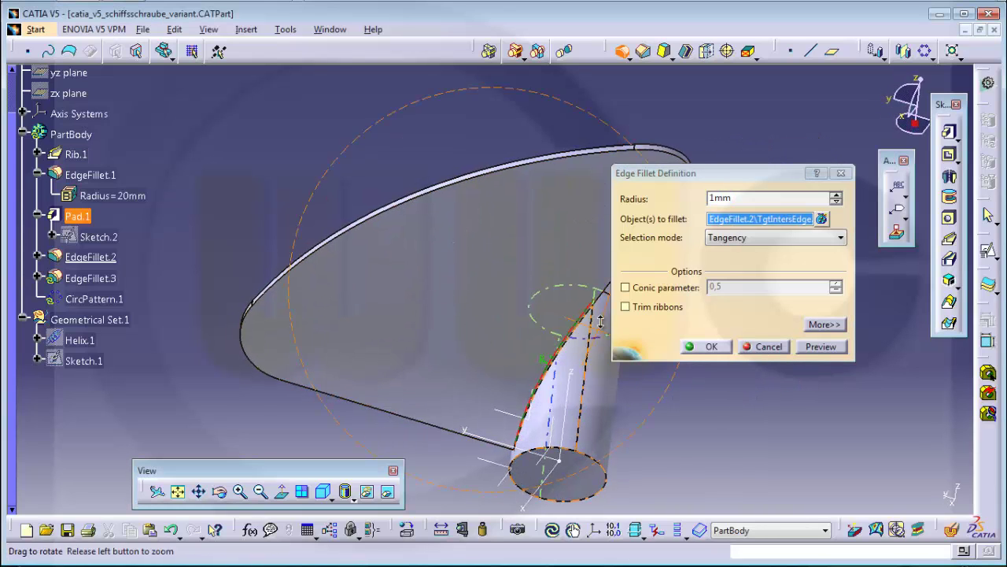
{"action": "middle_click_drag", "start_coordinate": [591, 299], "coordinate": [501, 227]}
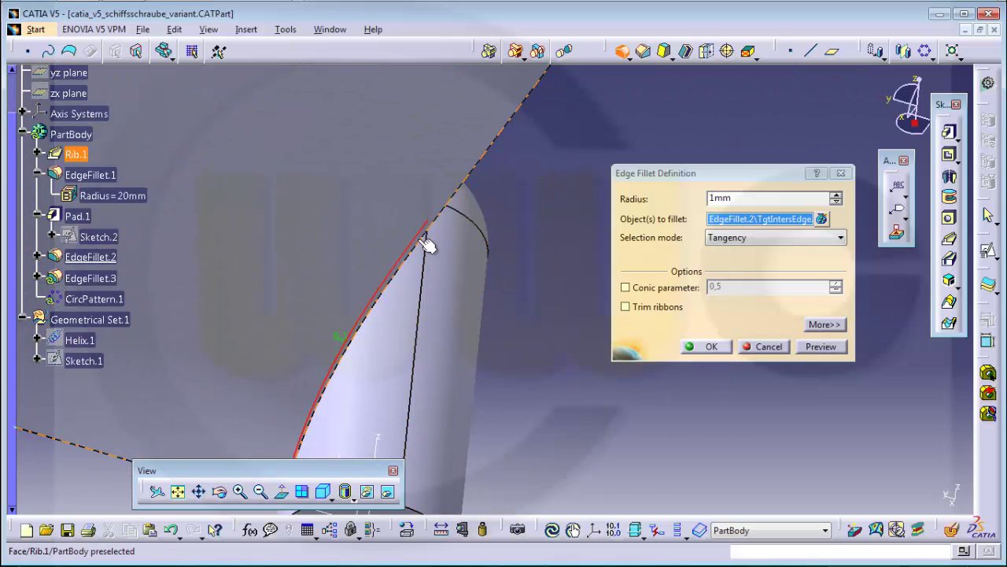
{"action": "middle_click_drag", "start_coordinate": [418, 255], "coordinate": [409, 187]}
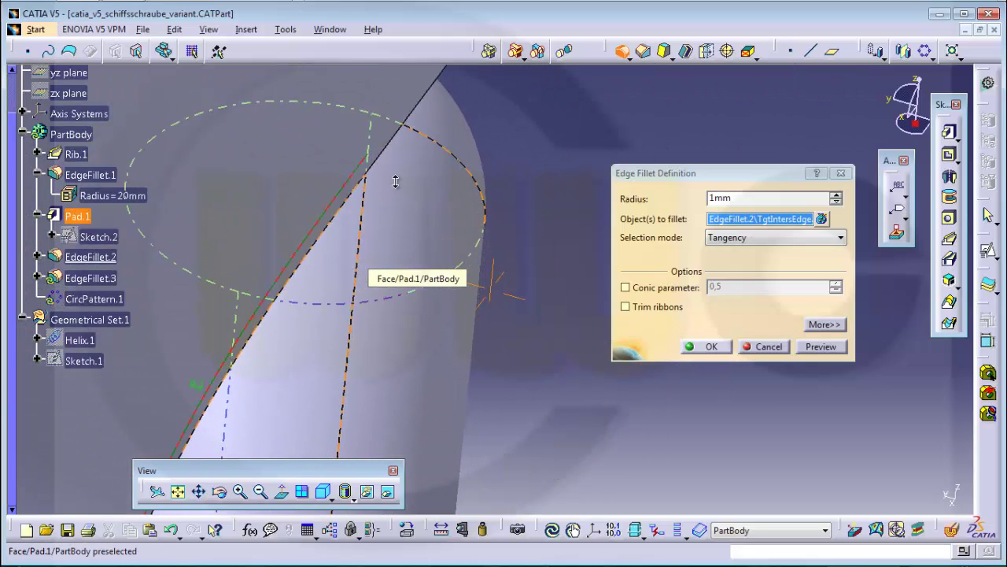
{"action": "mouse_move", "coordinate": [524, 162]}
{"action": "middle_mouse_down"}
{"action": "mouse_move", "coordinate": [491, 214]}
{"action": "mouse_move", "coordinate": [441, 170]}
{"action": "middle_mouse_up"}
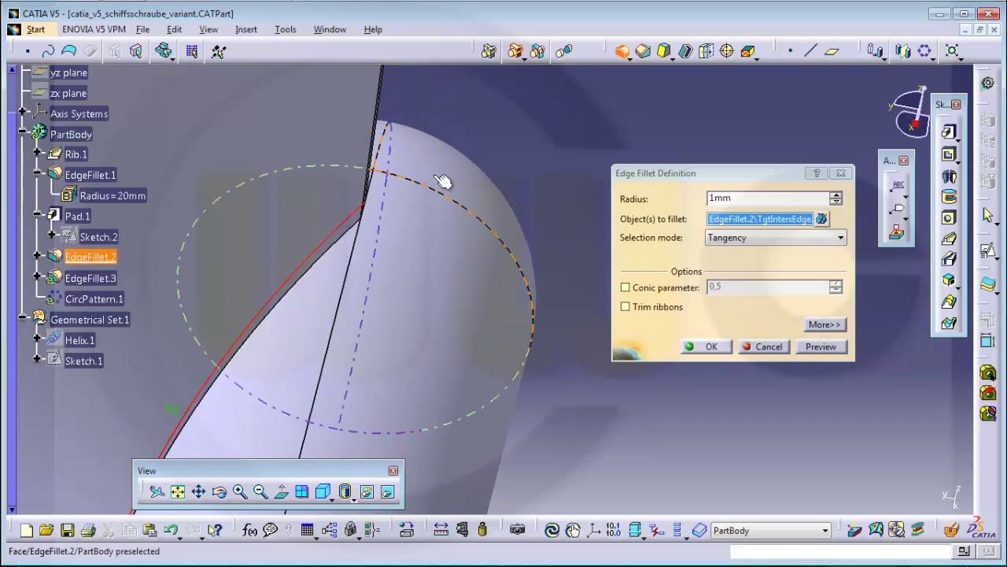
{"action": "left_click", "coordinate": [355, 225]}
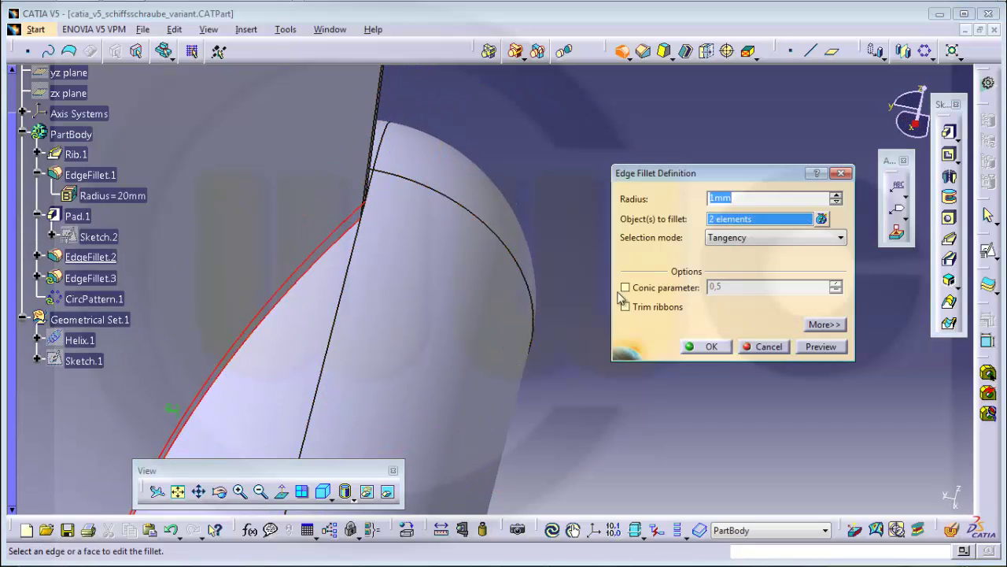
{"action": "left_click", "coordinate": [711, 346]}
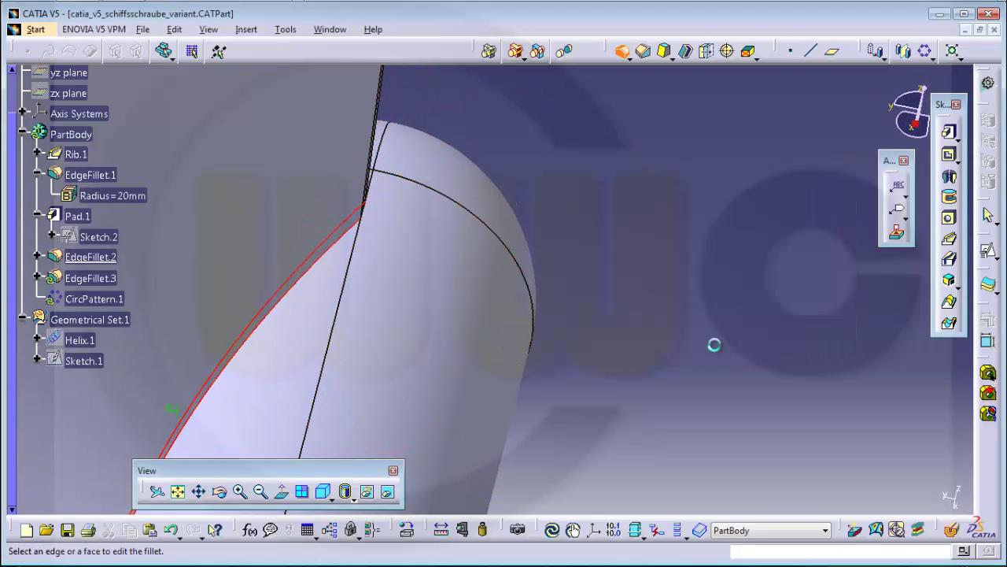
{"action": "left_click", "coordinate": [677, 329]}
{"action": "middle_click_drag", "start_coordinate": [533, 246], "coordinate": [654, 272]}
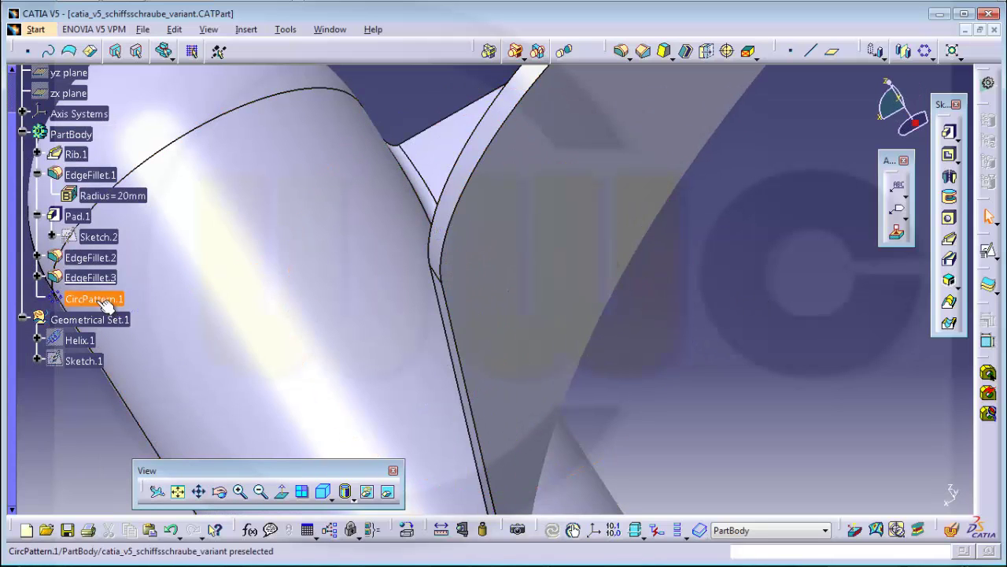
Step: Make PartBody the in-work object again to show the full six-blade propeller
{"action": "right_click", "coordinate": [63, 135]}
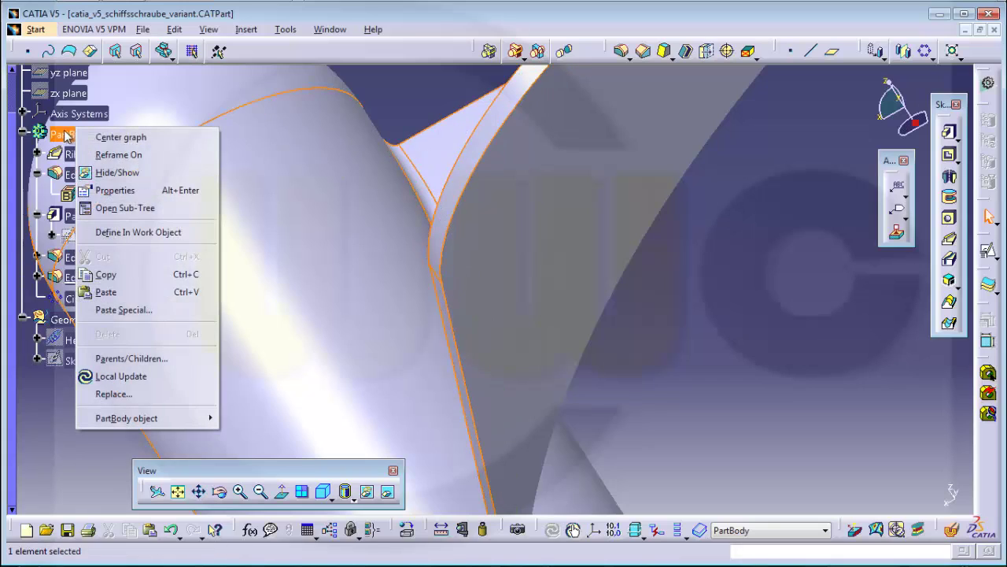
{"action": "left_click", "coordinate": [155, 232]}
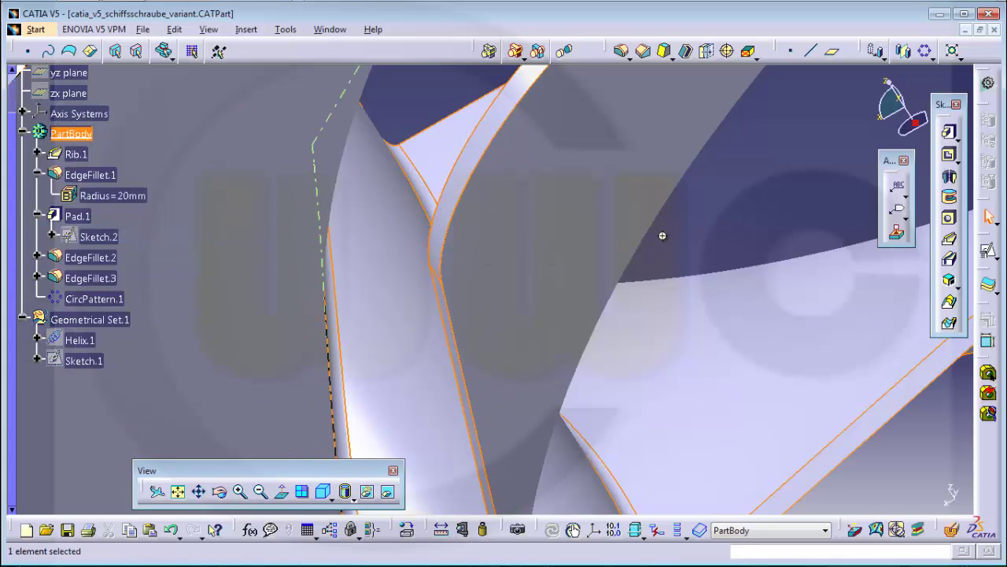
{"action": "mouse_move", "coordinate": [663, 236]}
{"action": "middle_mouse_down"}
{"action": "mouse_move", "coordinate": [674, 299]}
{"action": "mouse_move", "coordinate": [638, 218]}
{"action": "mouse_move", "coordinate": [652, 434]}
{"action": "mouse_move", "coordinate": [605, 289]}
{"action": "mouse_move", "coordinate": [566, 236]}
{"action": "mouse_move", "coordinate": [569, 197]}
{"action": "mouse_move", "coordinate": [583, 349]}
{"action": "mouse_move", "coordinate": [535, 270]}
{"action": "mouse_move", "coordinate": [480, 303]}
{"action": "mouse_move", "coordinate": [535, 366]}
{"action": "mouse_move", "coordinate": [612, 314]}
{"action": "mouse_move", "coordinate": [629, 349]}
{"action": "mouse_move", "coordinate": [531, 238]}
{"action": "middle_mouse_up"}
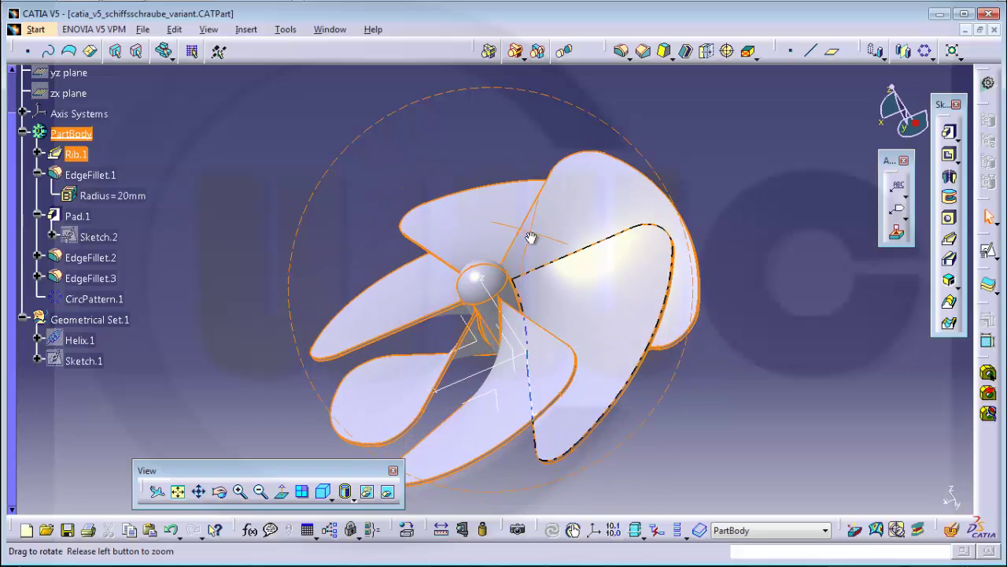
{"action": "left_click", "coordinate": [755, 270]}
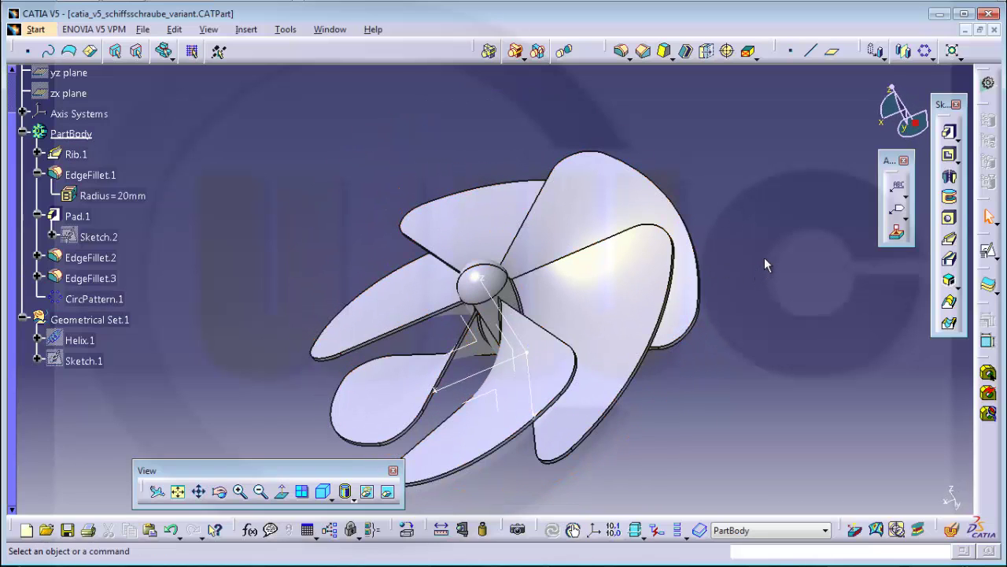